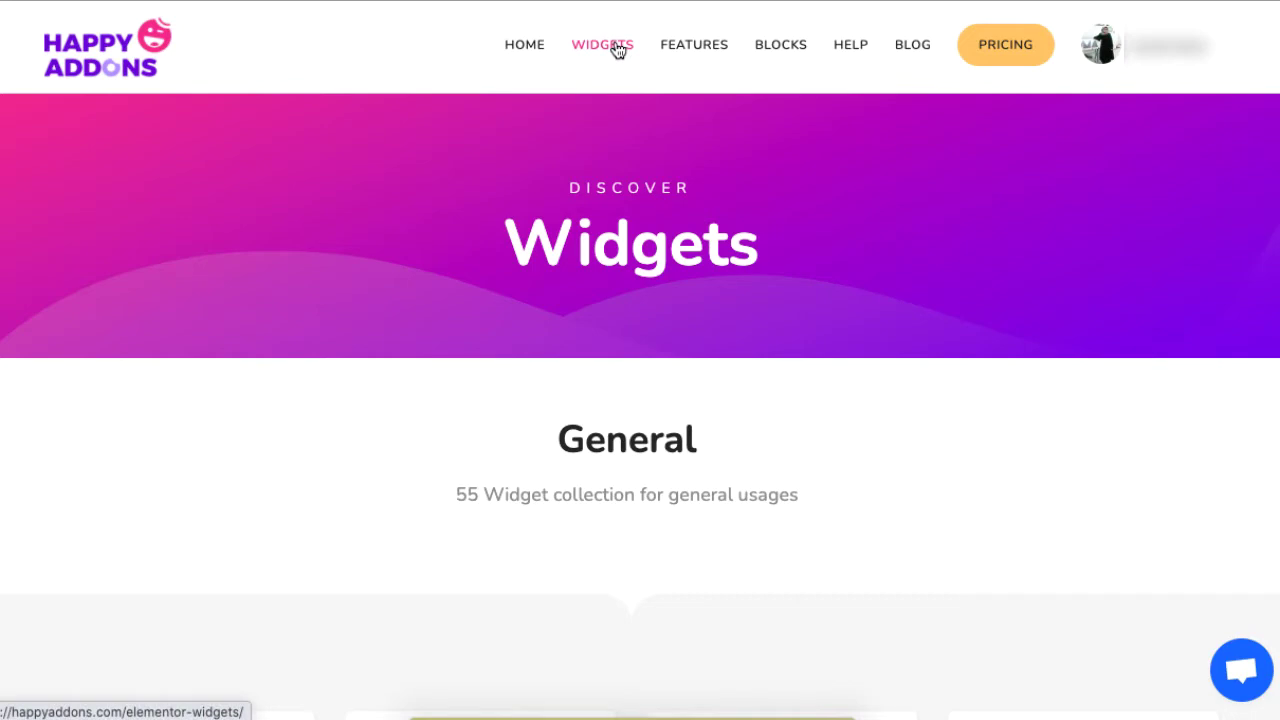
Step: Live-copy the Design 1 Product Carousel from the HappyAddons WooCommerce widget demos
scroll(866, 300, down, 20)
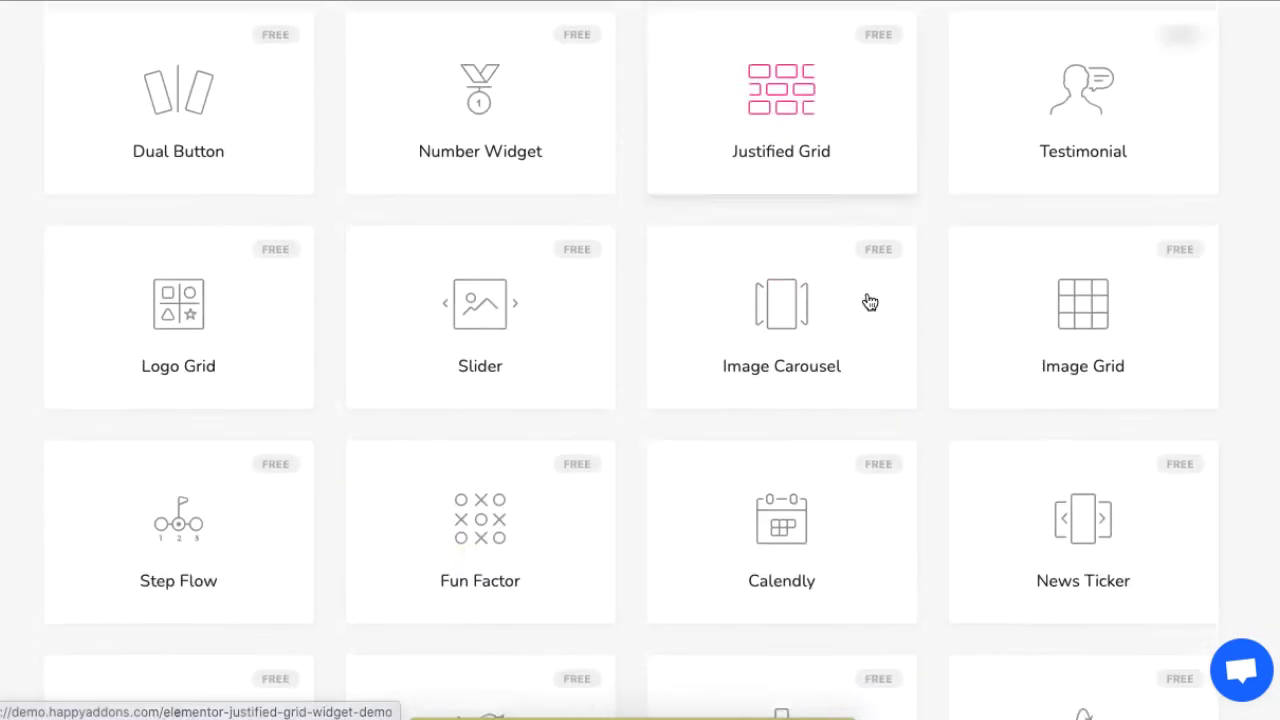
scroll(866, 296, down, 6)
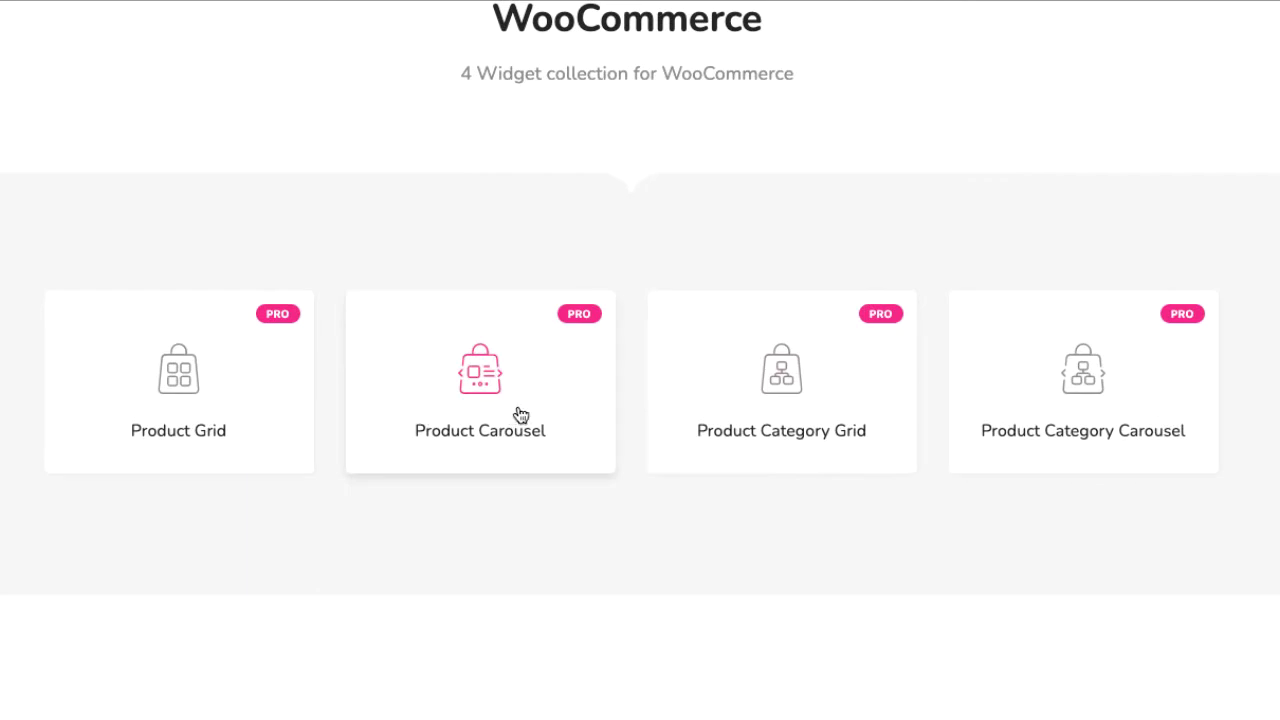
click(561, 415)
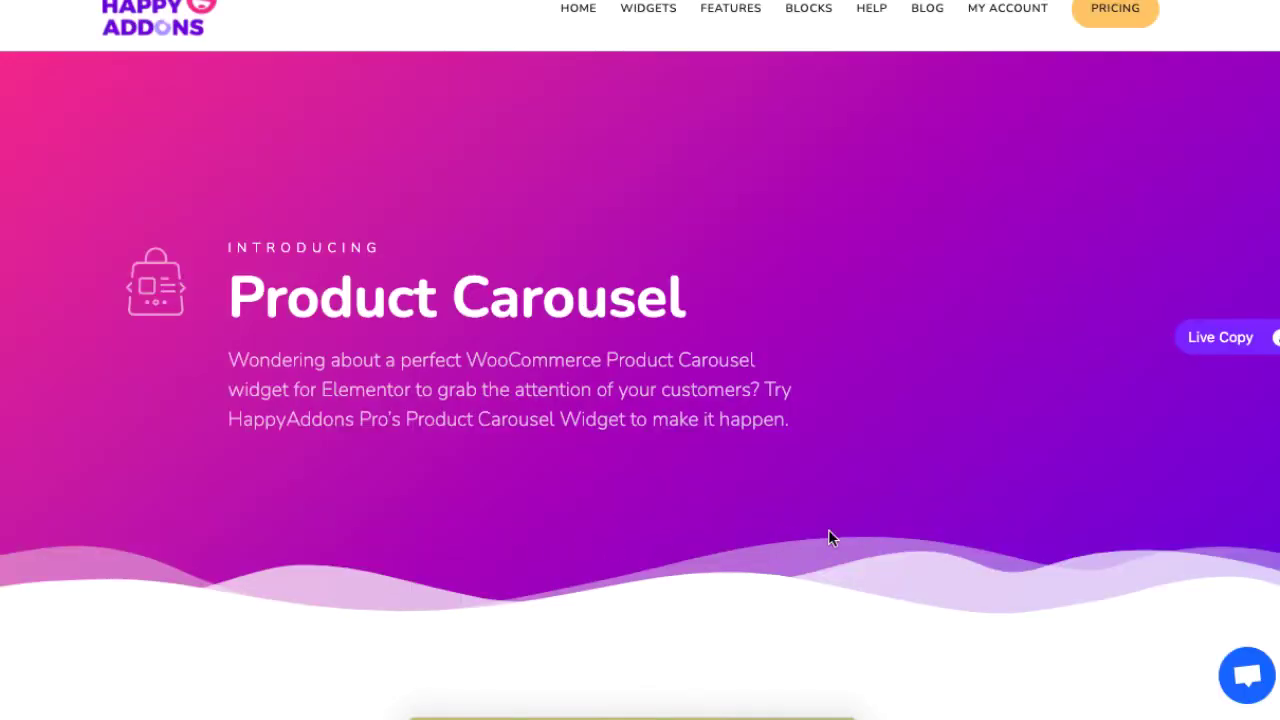
scroll(828, 537, down, 6)
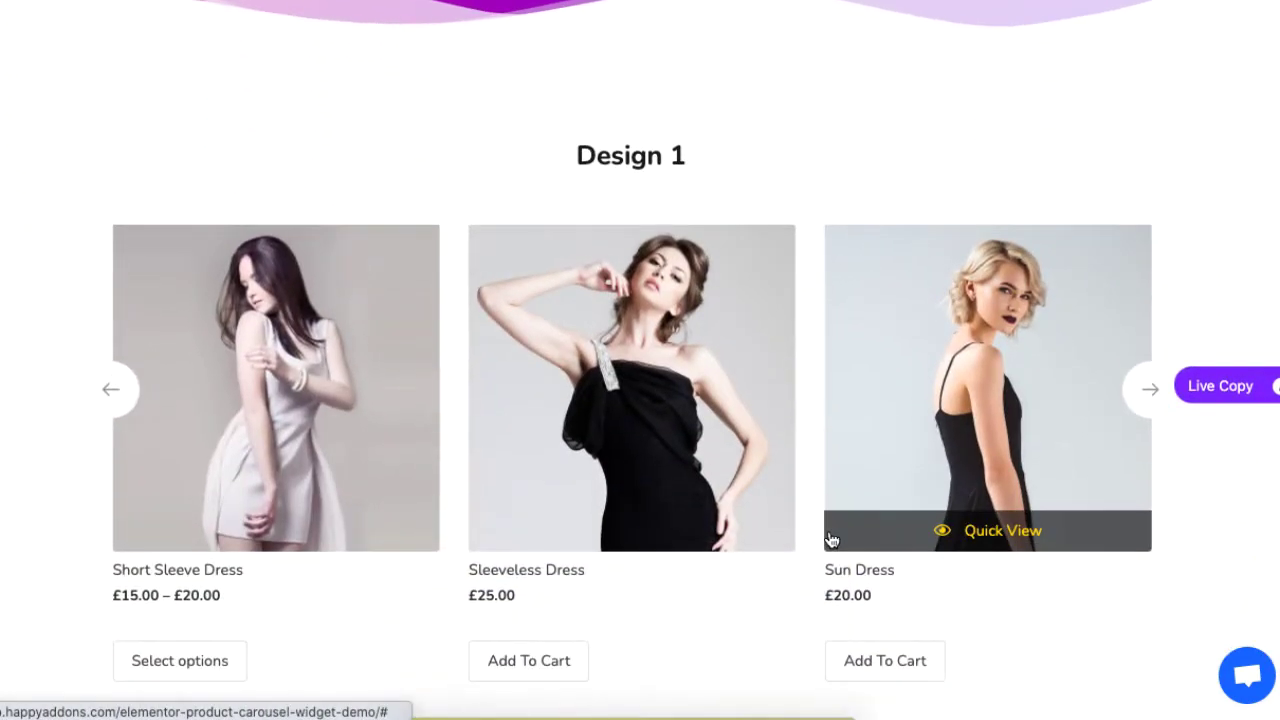
scroll(828, 537, down, 1)
click(1222, 394)
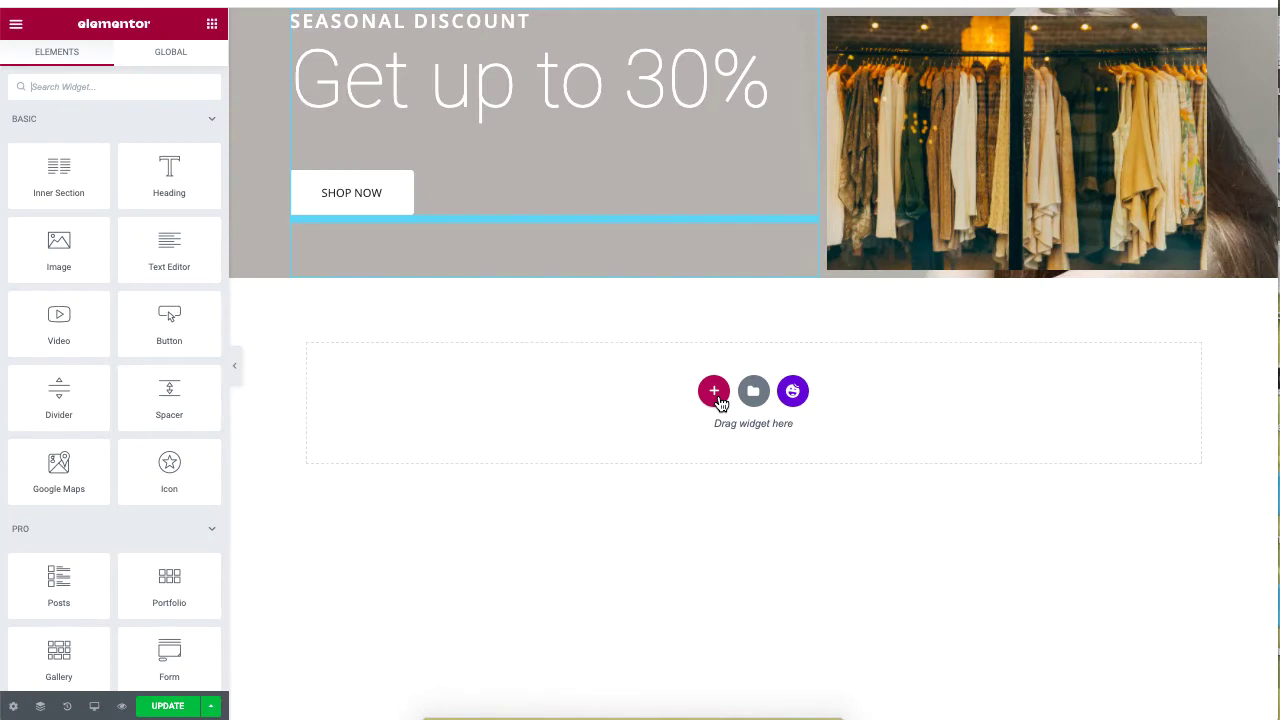
Step: Add a new section and paste the copied Design 1 carousel into it
click(751, 272)
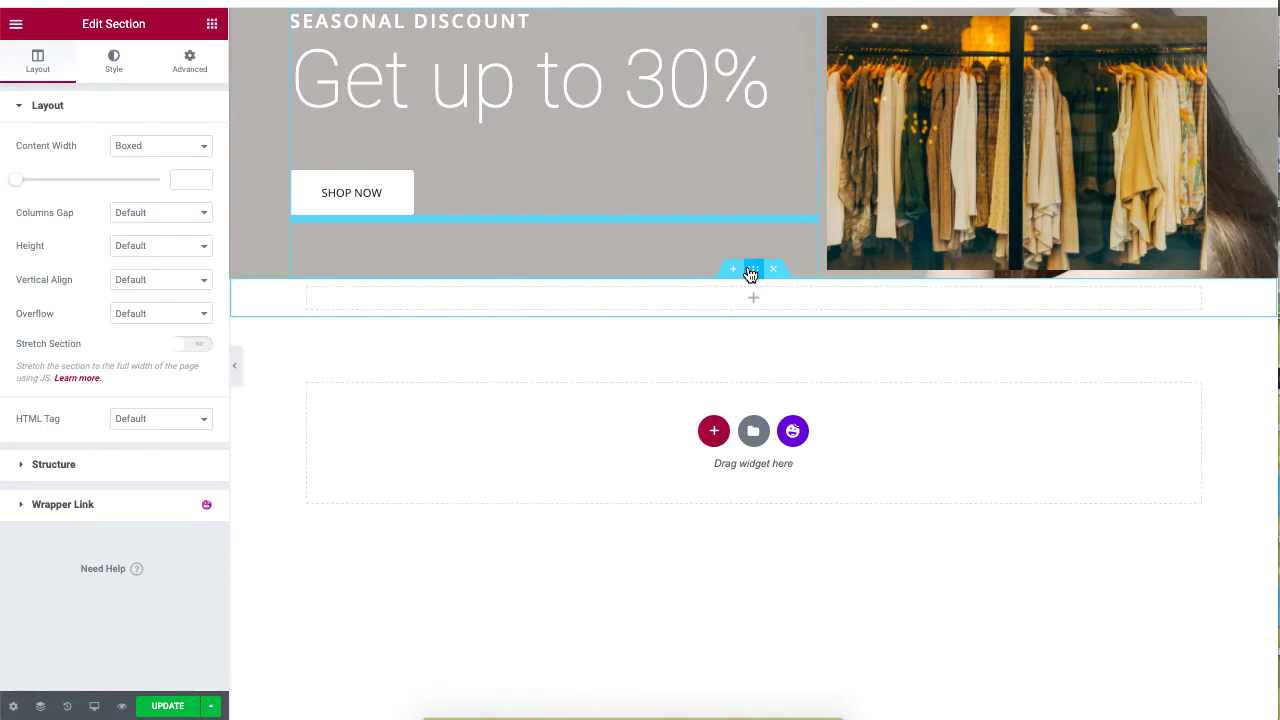
right_click(751, 274)
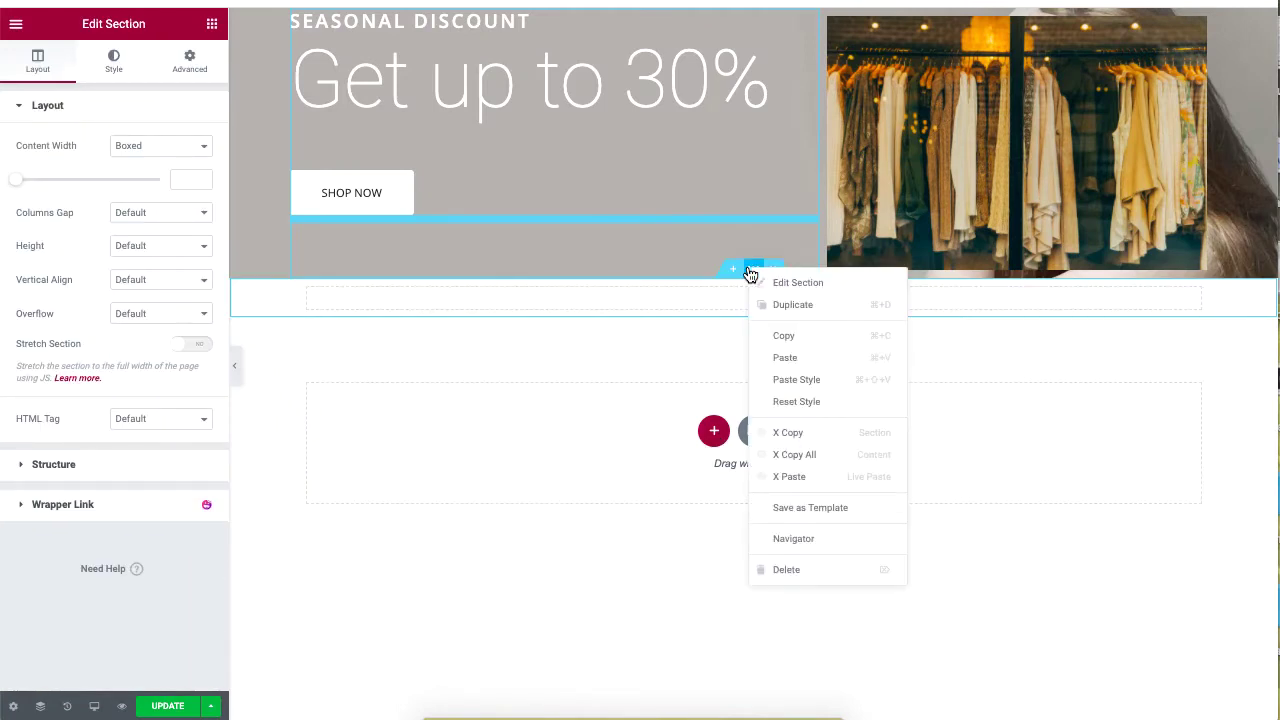
click(785, 357)
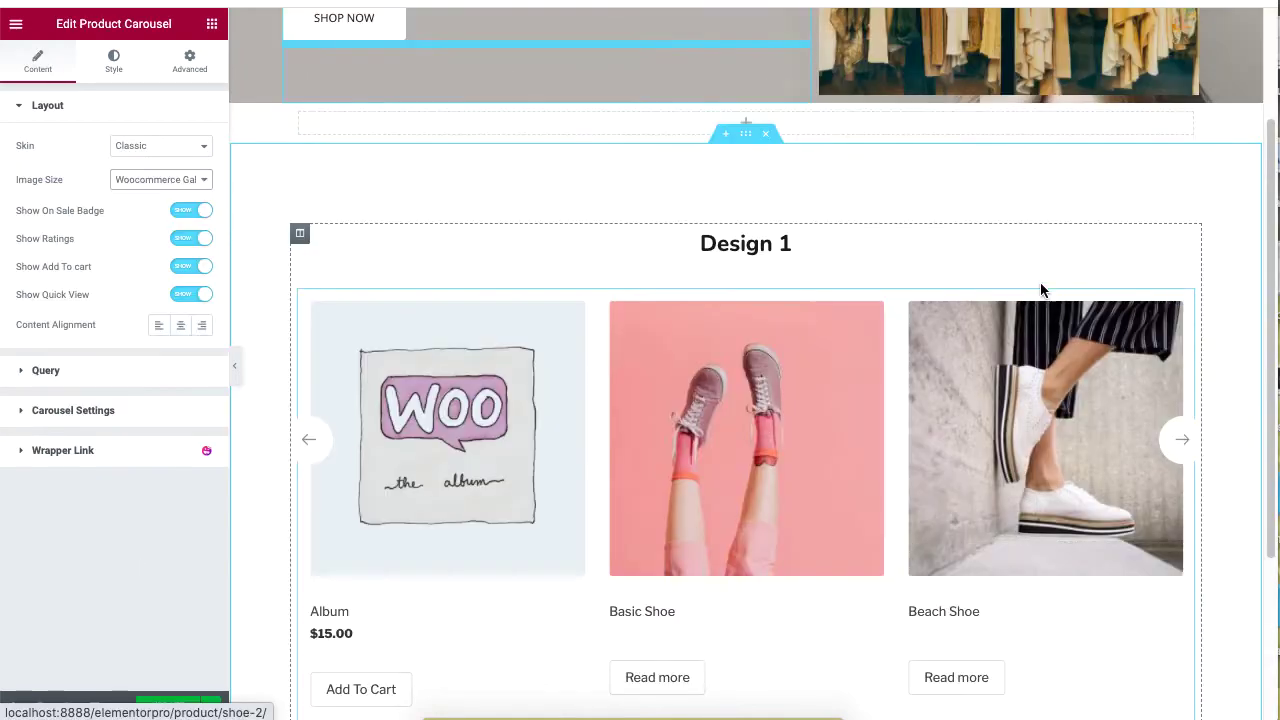
Step: Page through the pasted carousel's products and select its Design 1 heading
click(1046, 240)
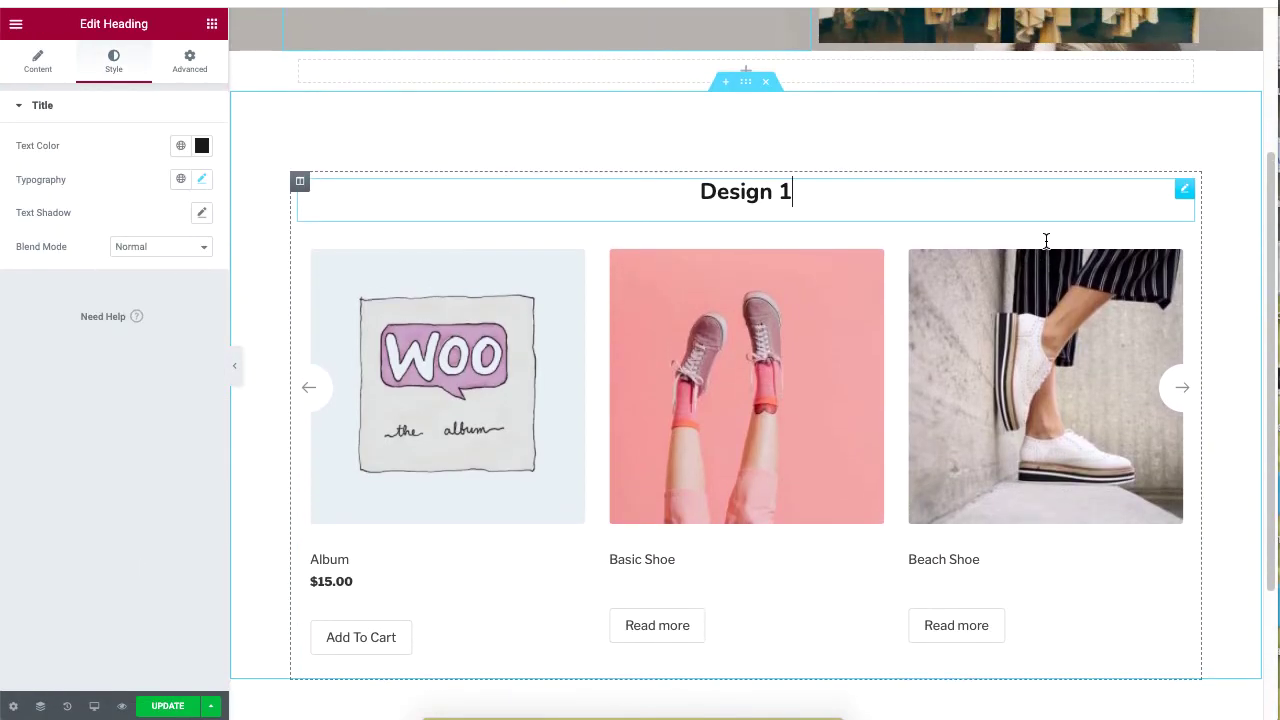
click(1180, 388)
click(1180, 393)
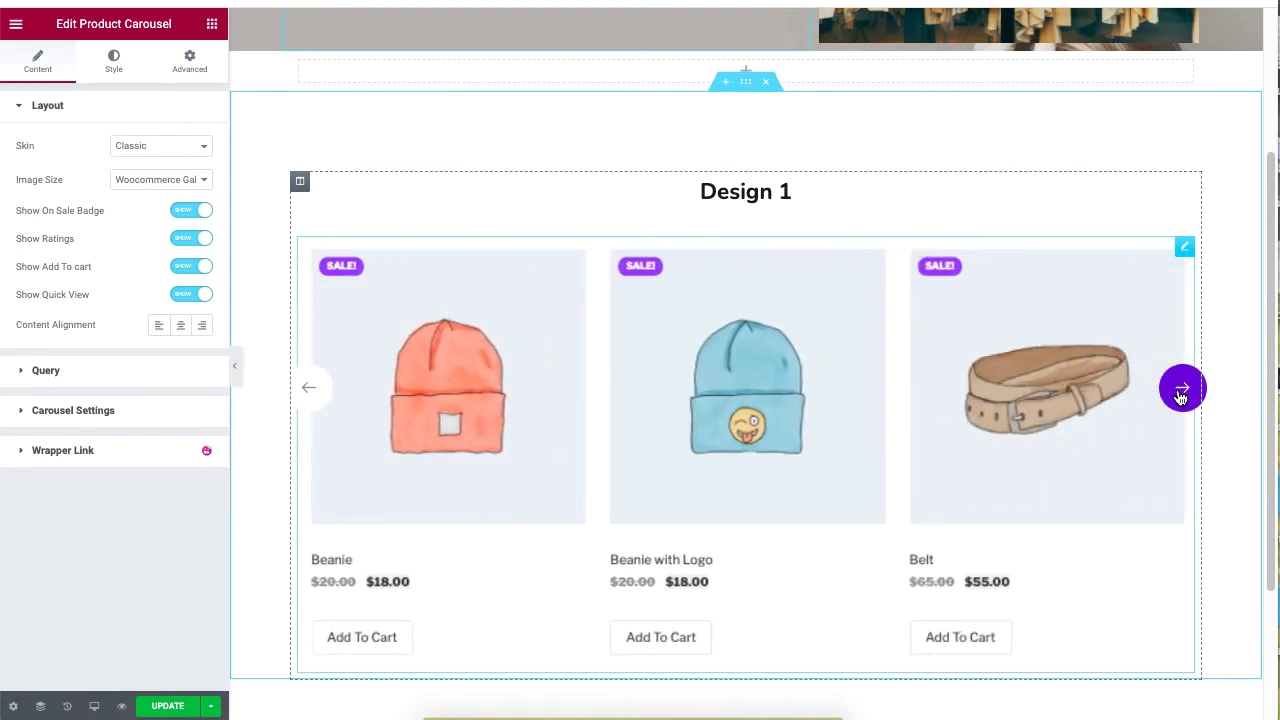
click(743, 197)
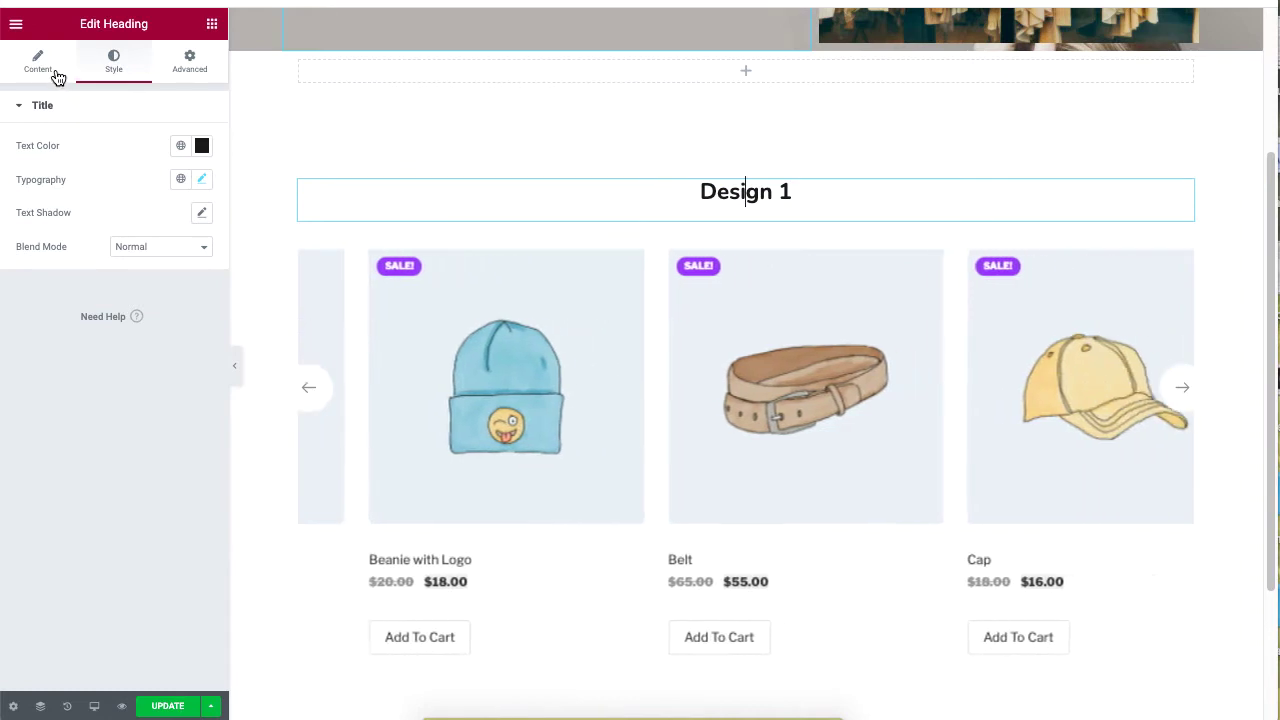
Step: Change the carousel heading's title to 'Featured Product'
click(56, 76)
click(87, 162)
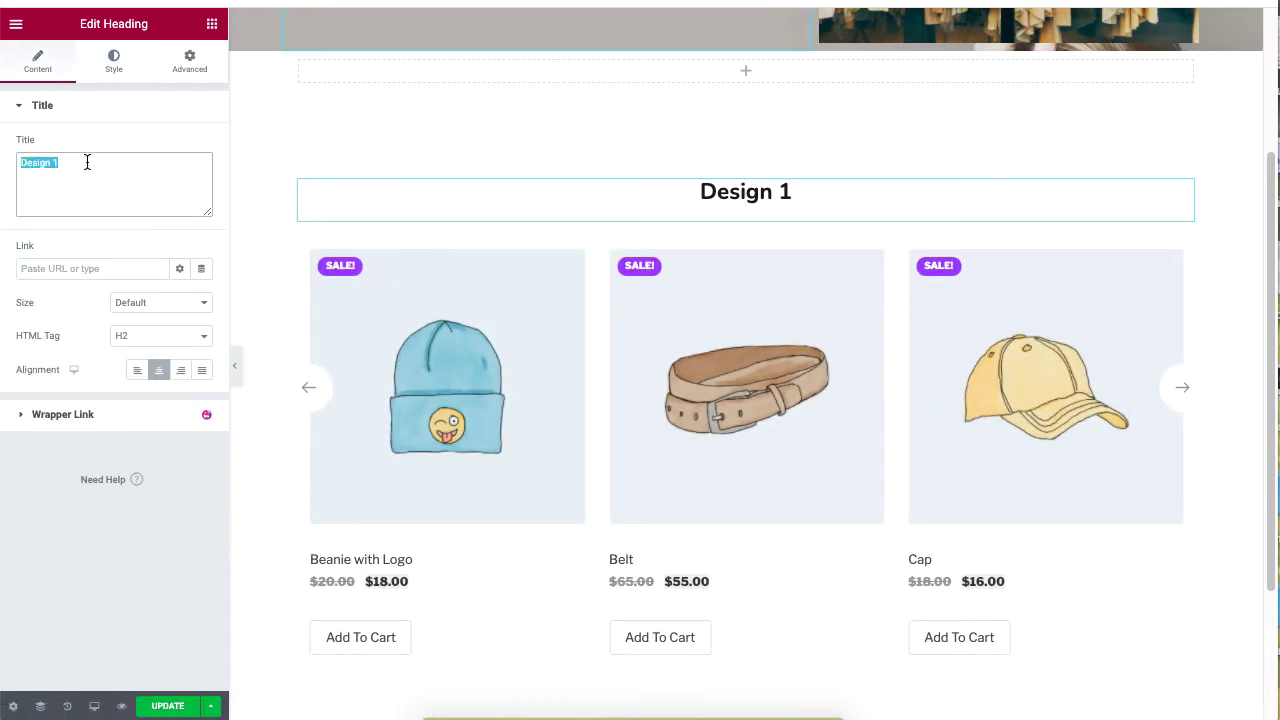
text(Featured Product)
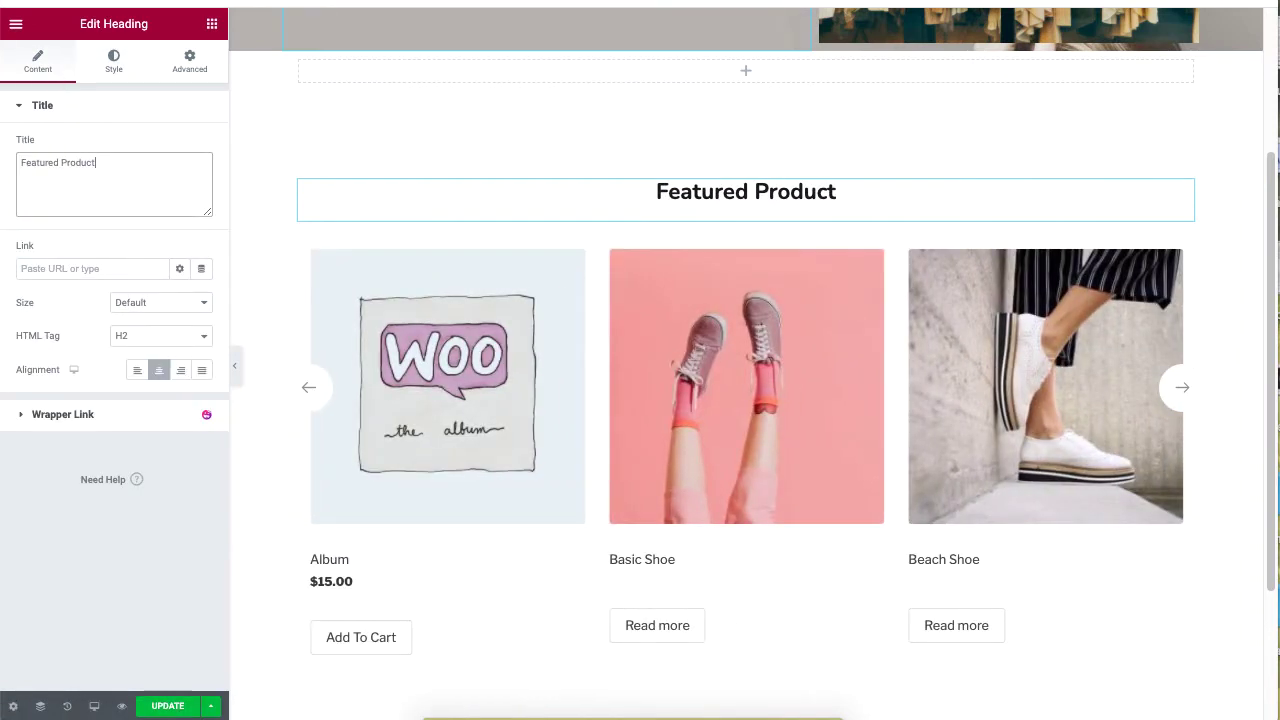
Step: Colour the heading #C15C5C and set its font size to 62
click(114, 63)
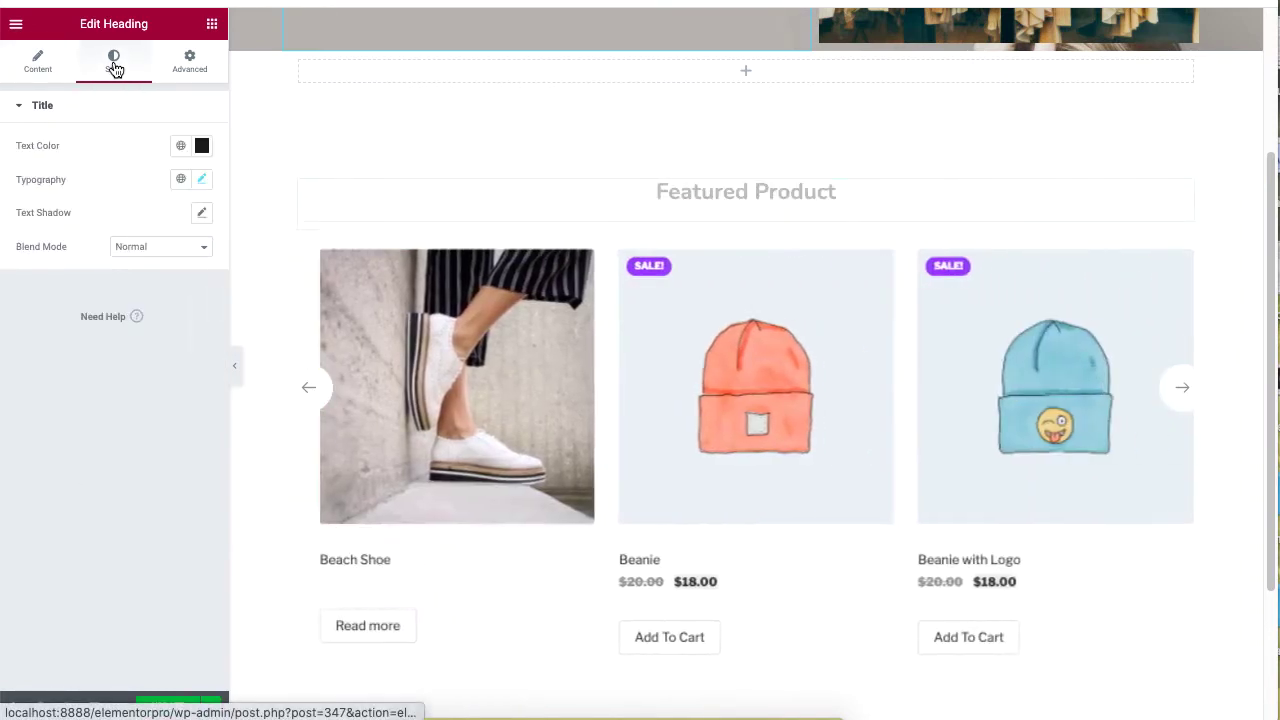
click(202, 146)
mouse_move(194, 229)
mouse_down()
mouse_move(166, 223)
mouse_move(215, 238)
mouse_up()
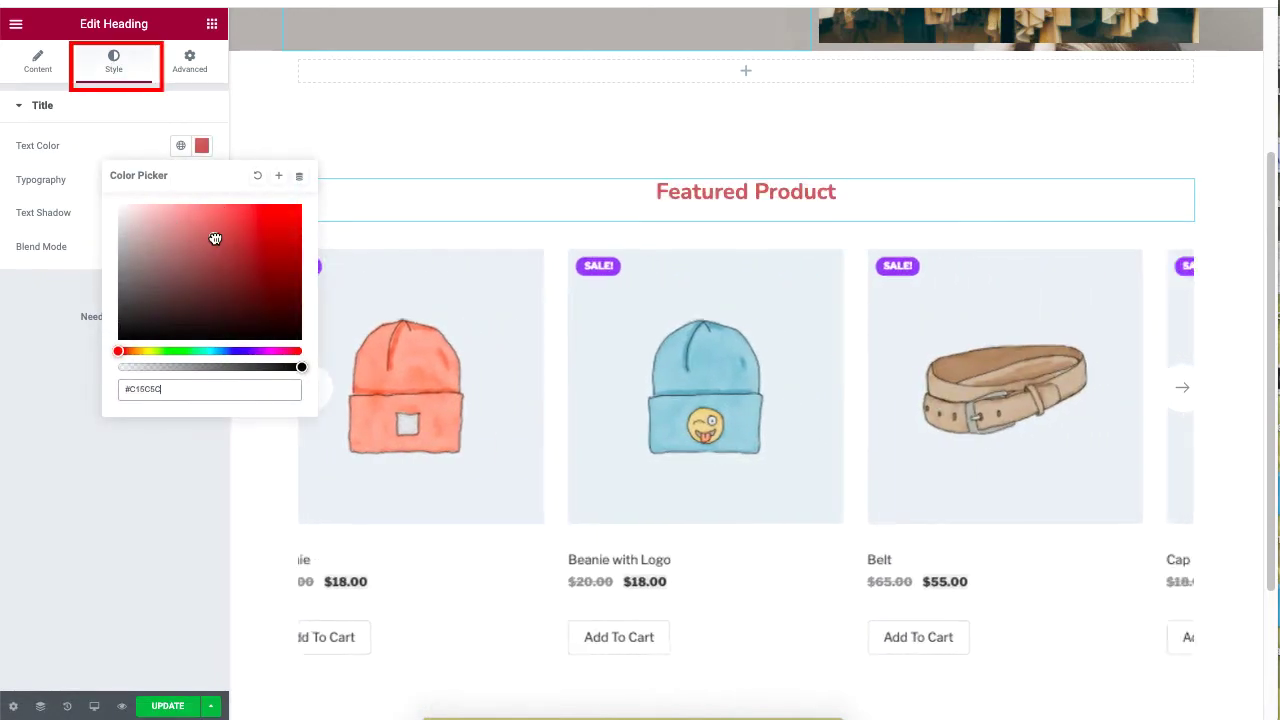
click(138, 150)
click(203, 180)
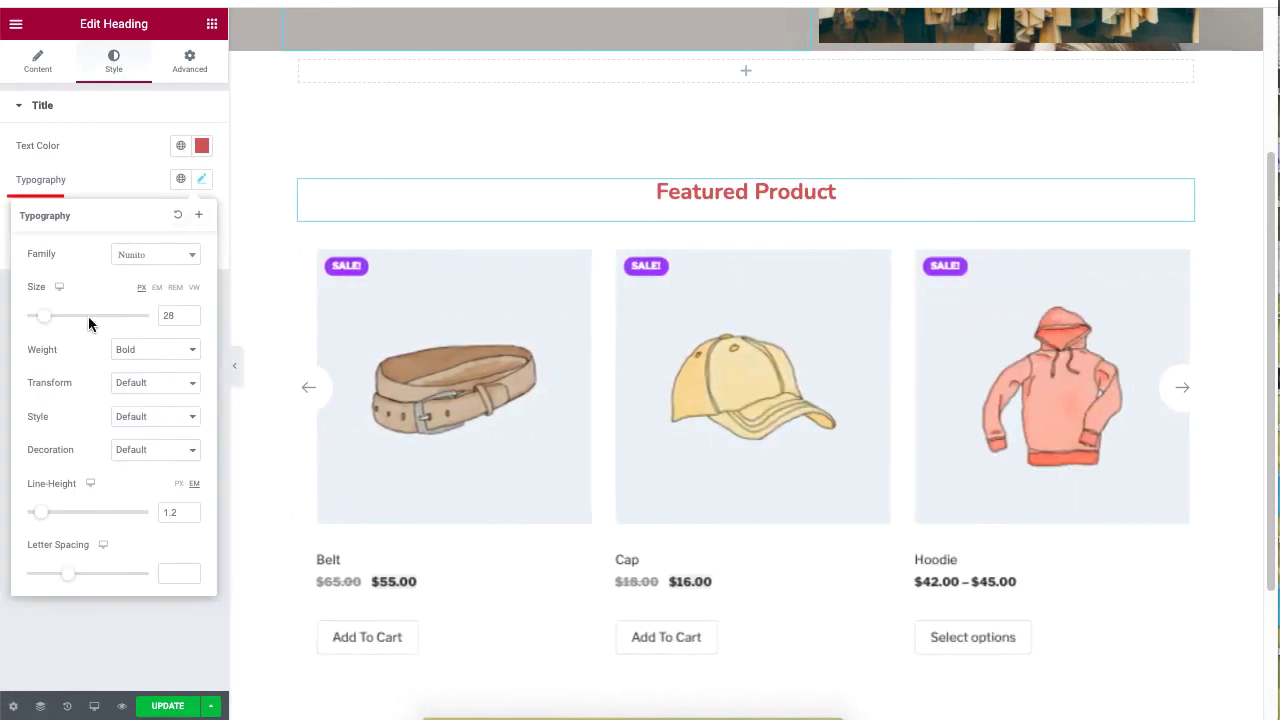
drag(46, 318, 69, 330)
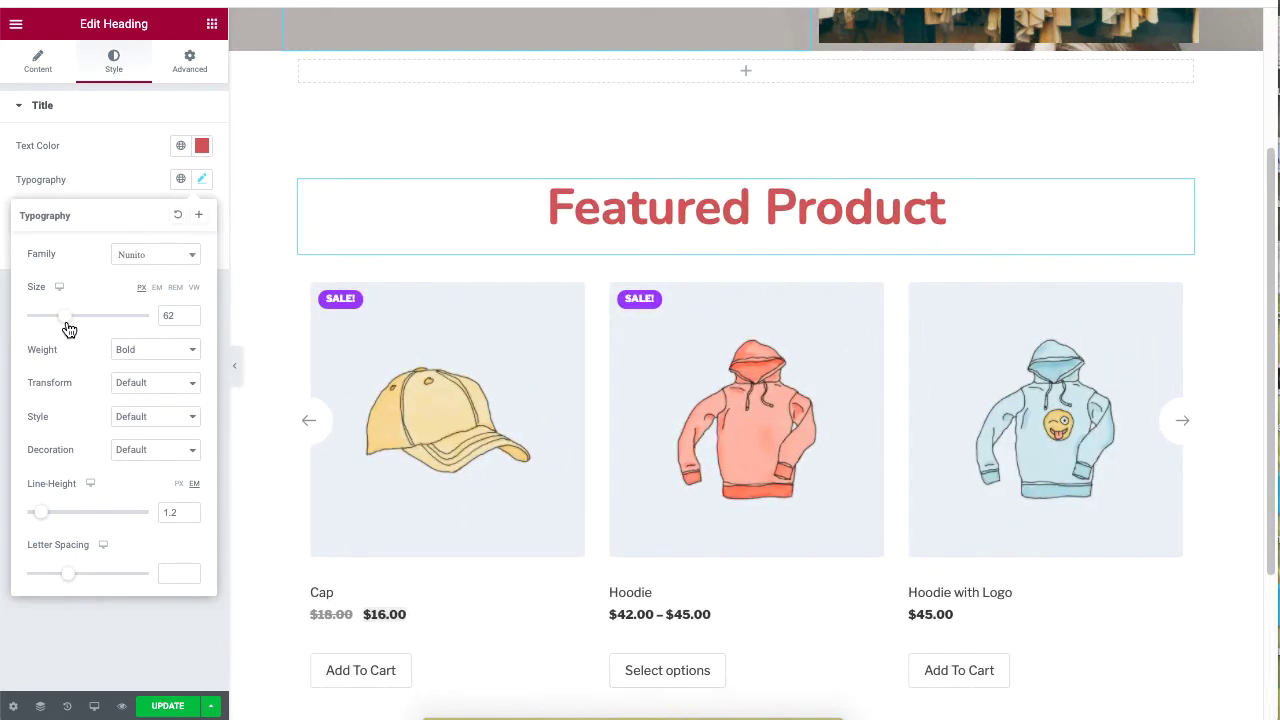
click(137, 192)
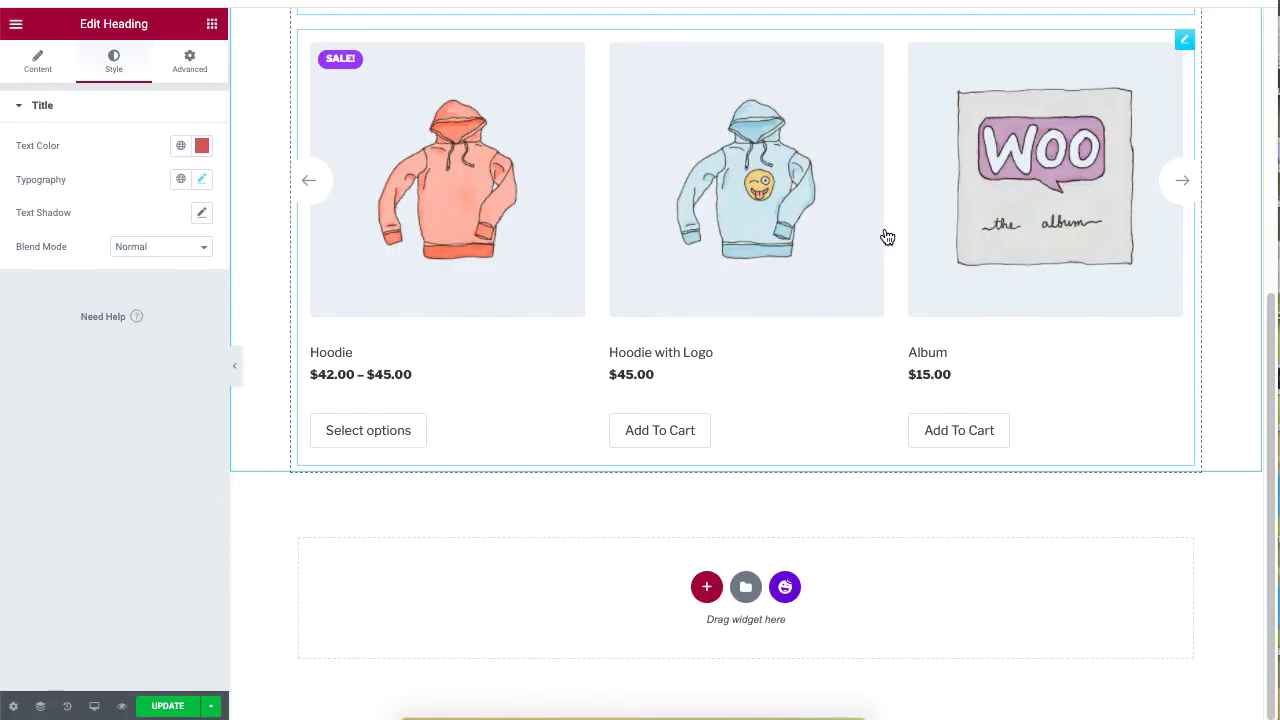
Step: Add a two-column section below the carousel with an Advanced Heading in the left column
click(707, 587)
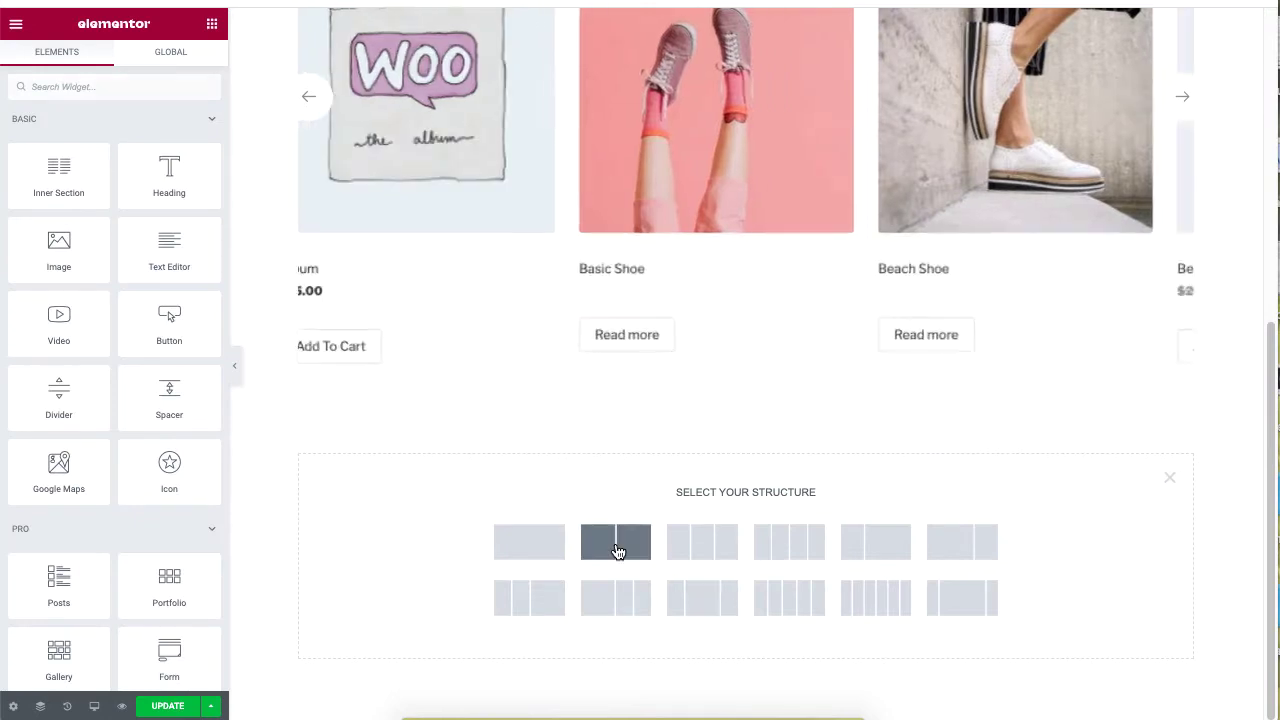
click(614, 543)
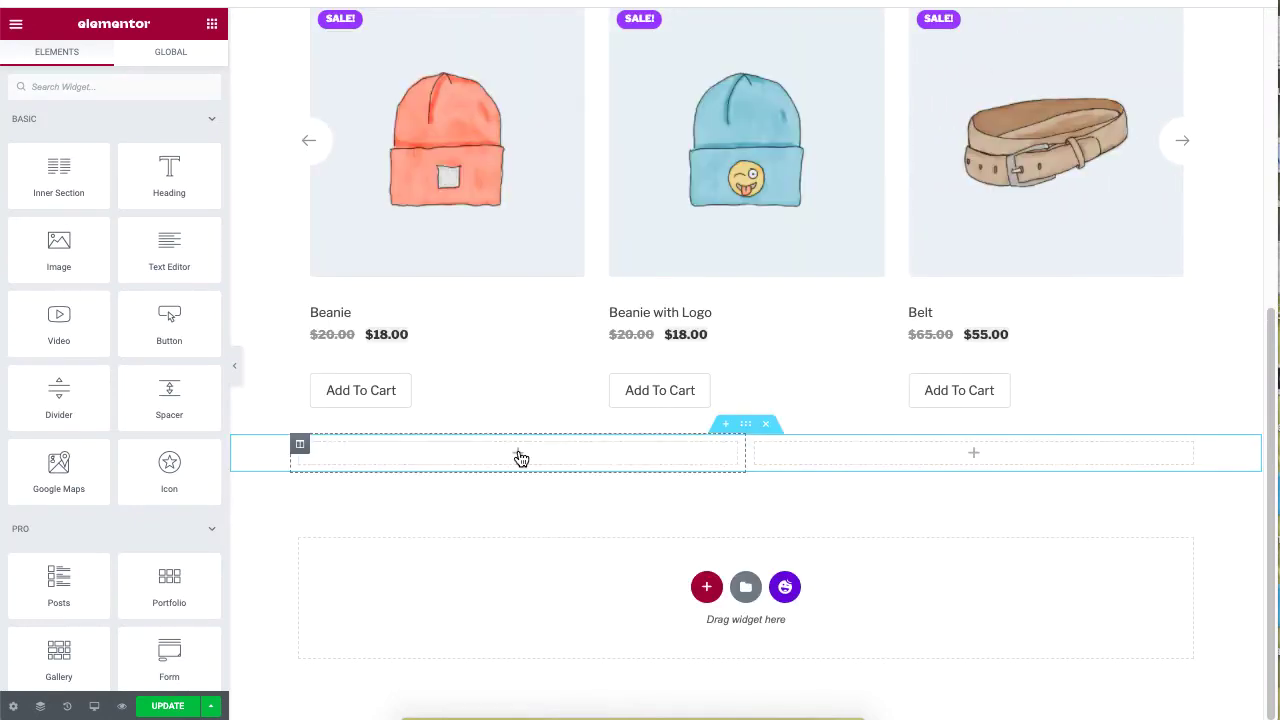
click(154, 89)
text(Advance)
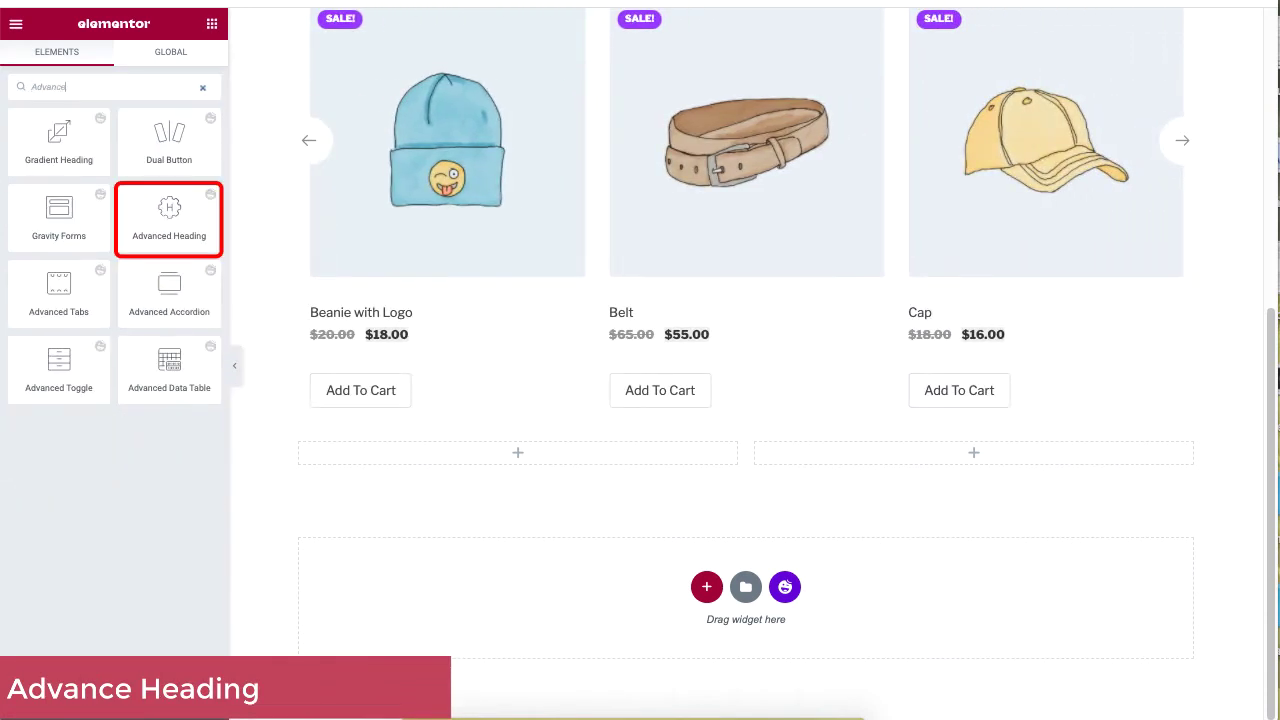
drag(169, 215, 403, 451)
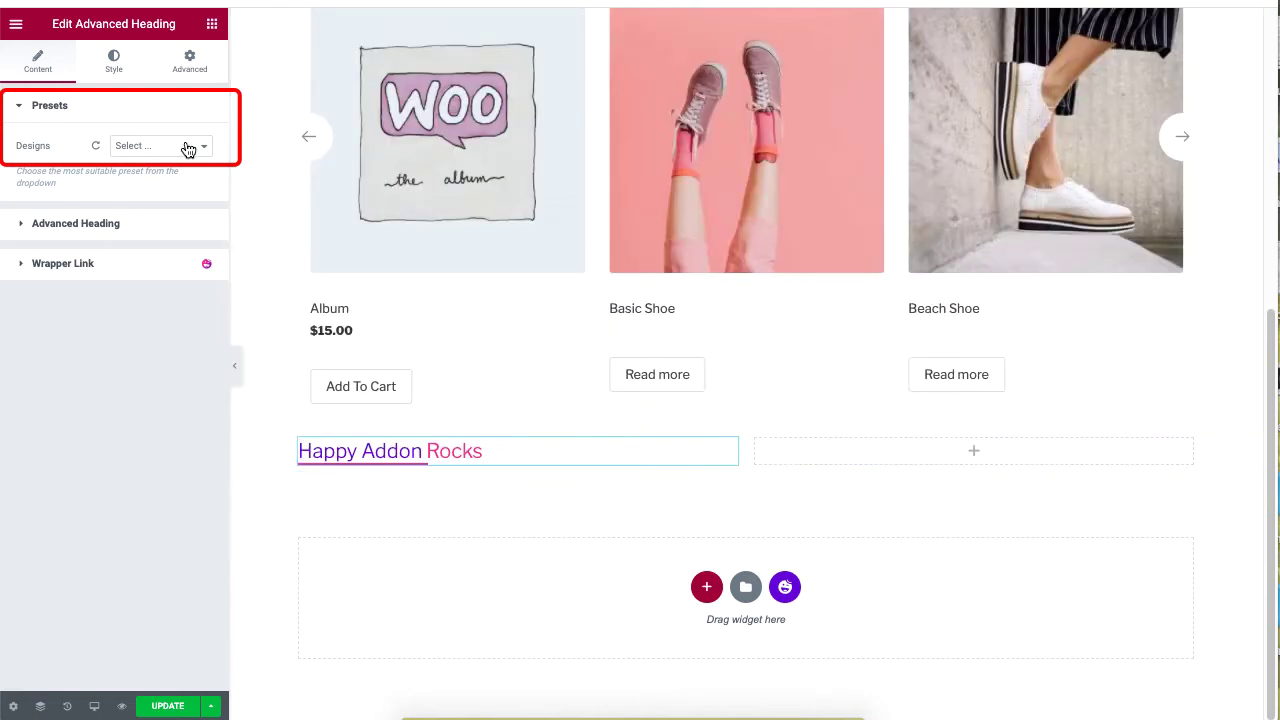
Step: Apply the Design 9 preset and set the heading text to 'Product' and 'Category'
click(188, 148)
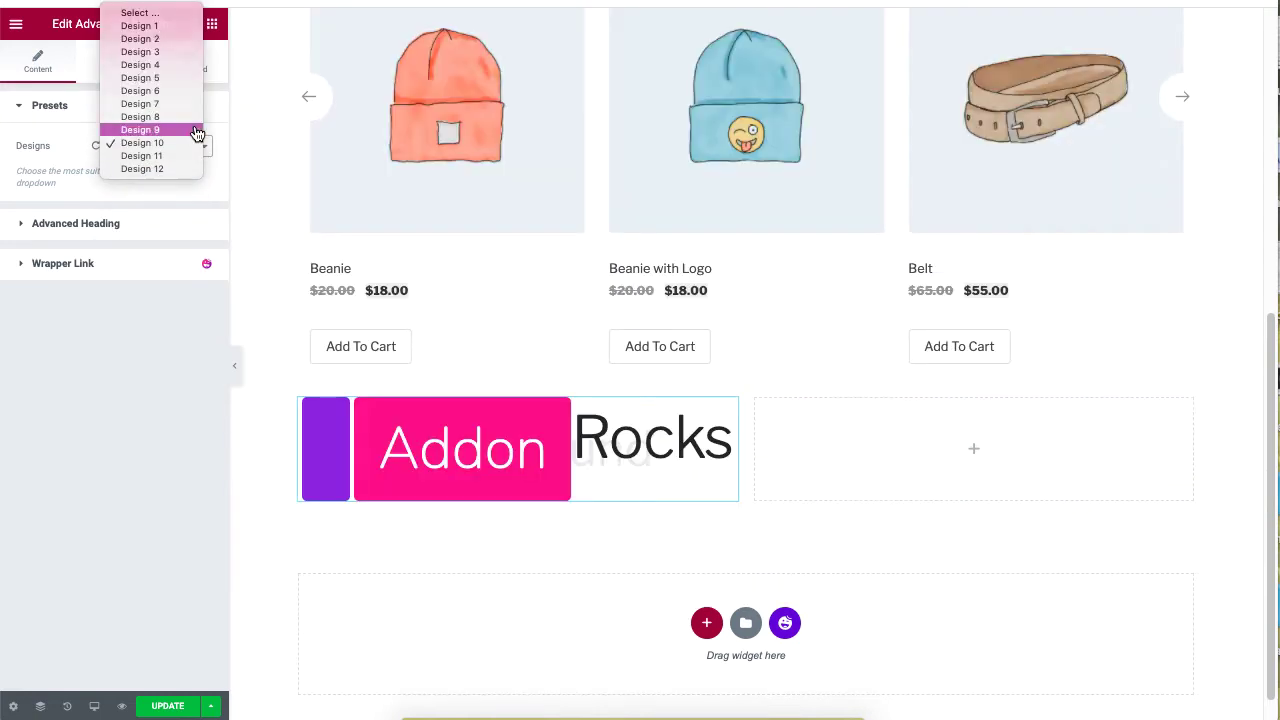
click(197, 130)
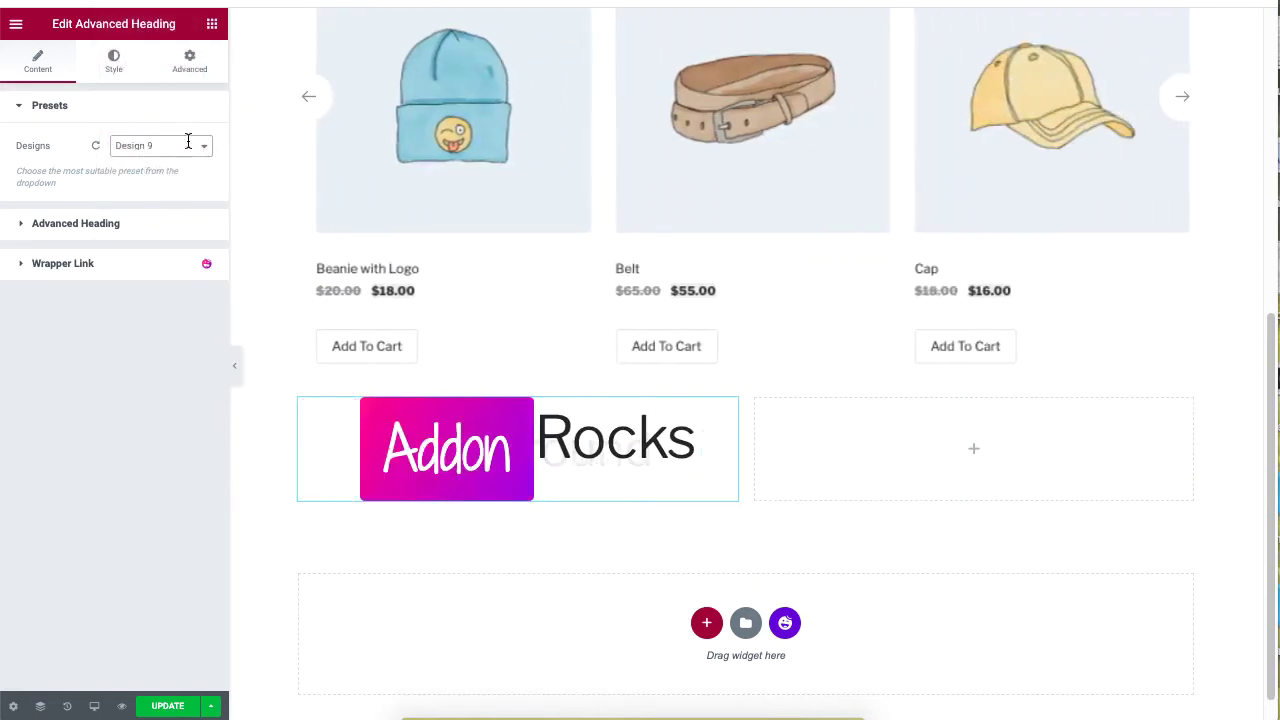
click(146, 230)
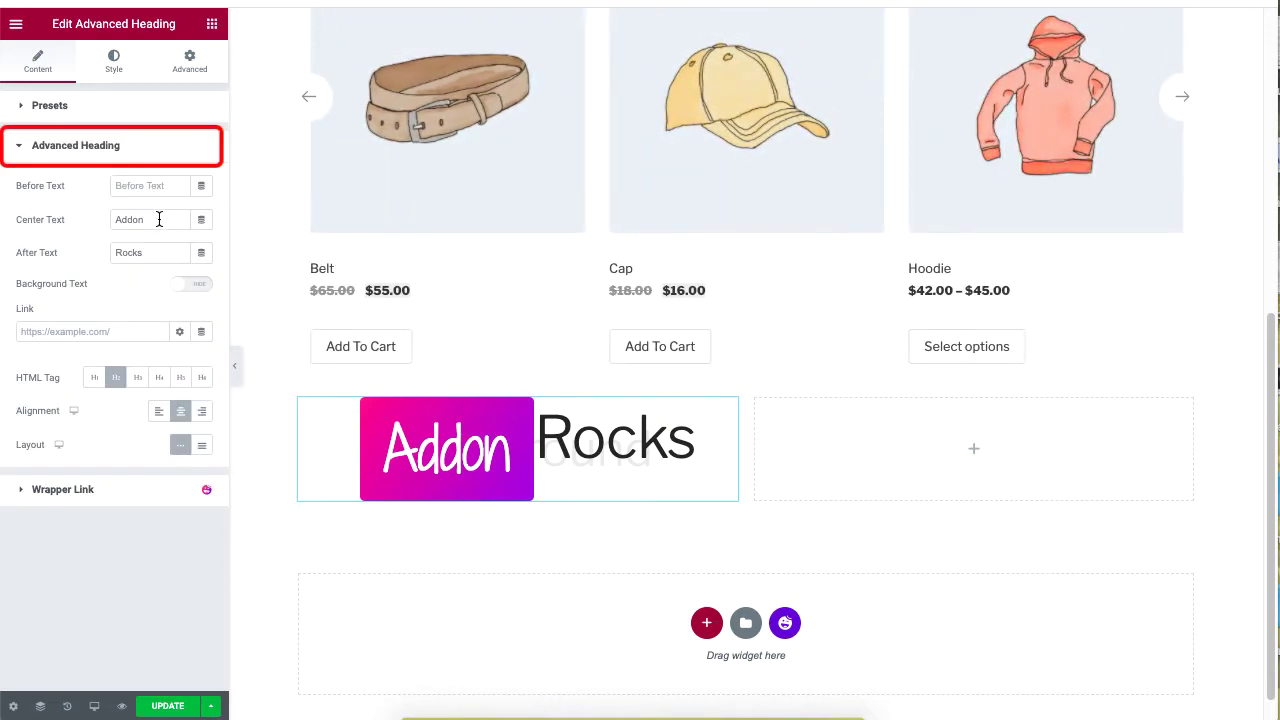
click(159, 219)
double_click(159, 219)
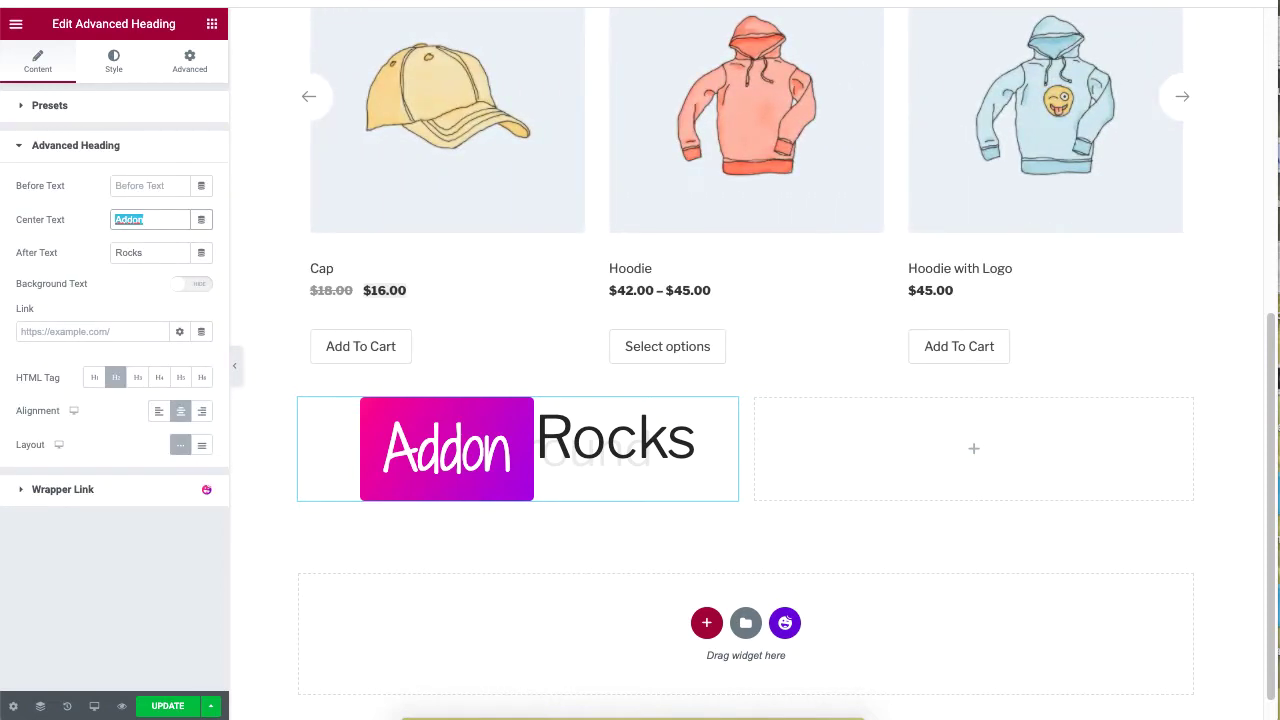
text(Product)
key(Tab)
text(Category)
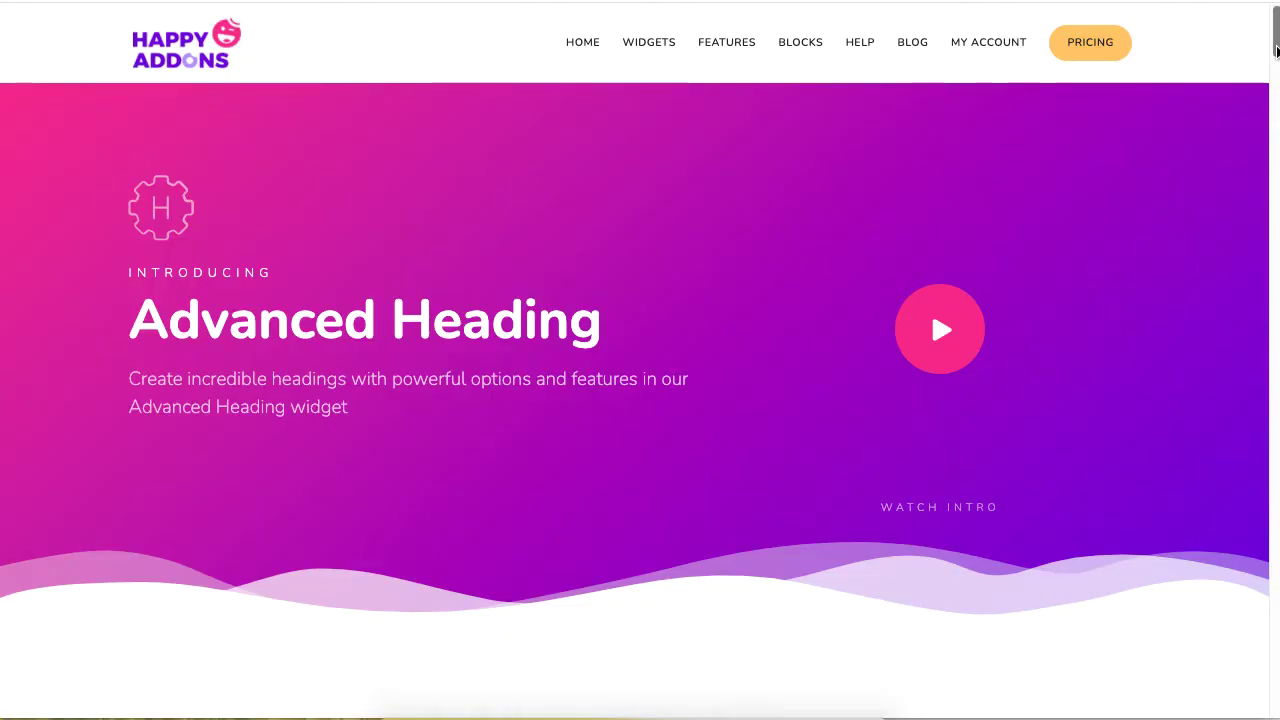
Step: Scroll the Advanced Heading demo page down to its Design 3 example
drag(1277, 50, 1277, 100)
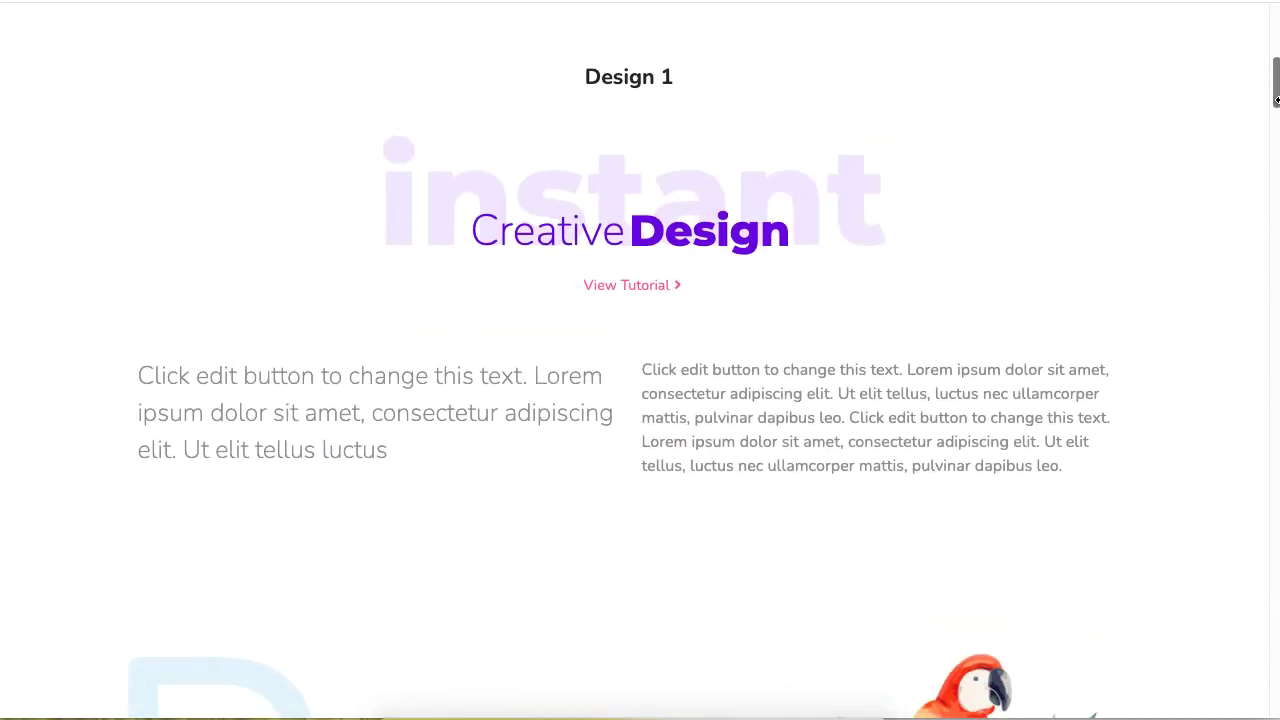
drag(1277, 100, 1277, 182)
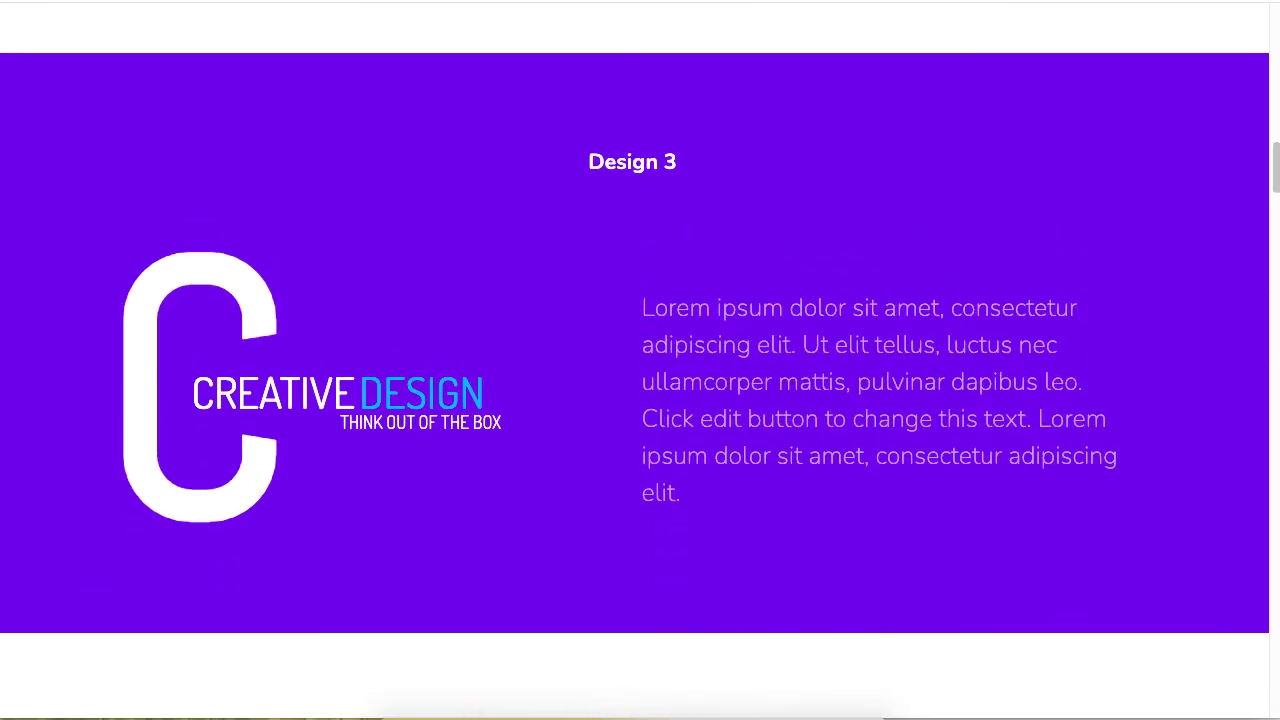
mouse_move(1194, 361)
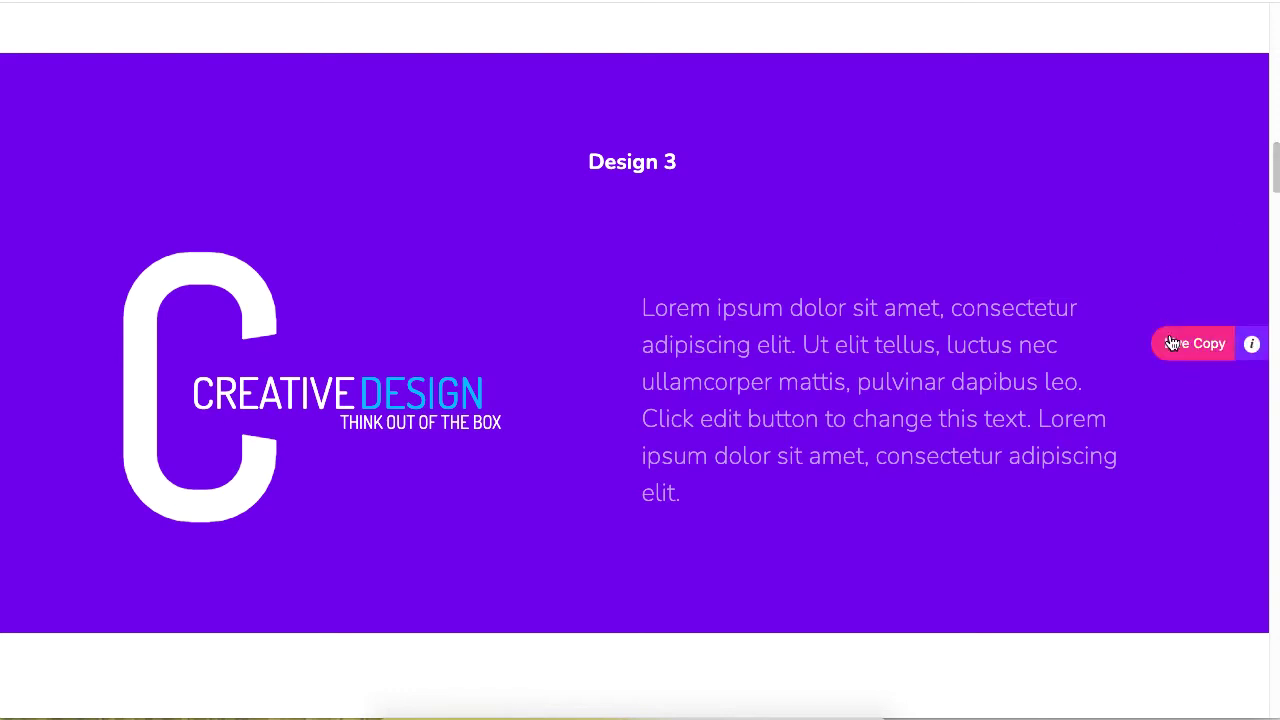
Step: Copy the Design 3 heading, then add a Product Category Carousel to the empty column and preview it
click(1193, 344)
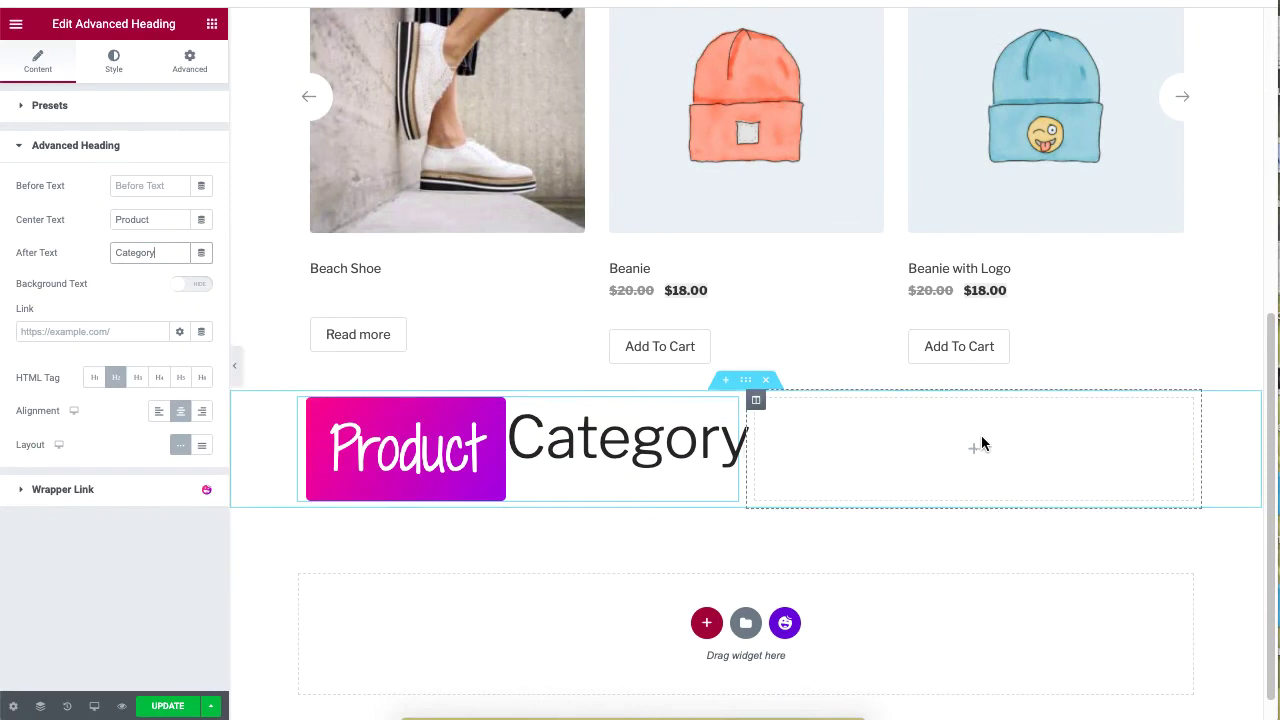
click(976, 454)
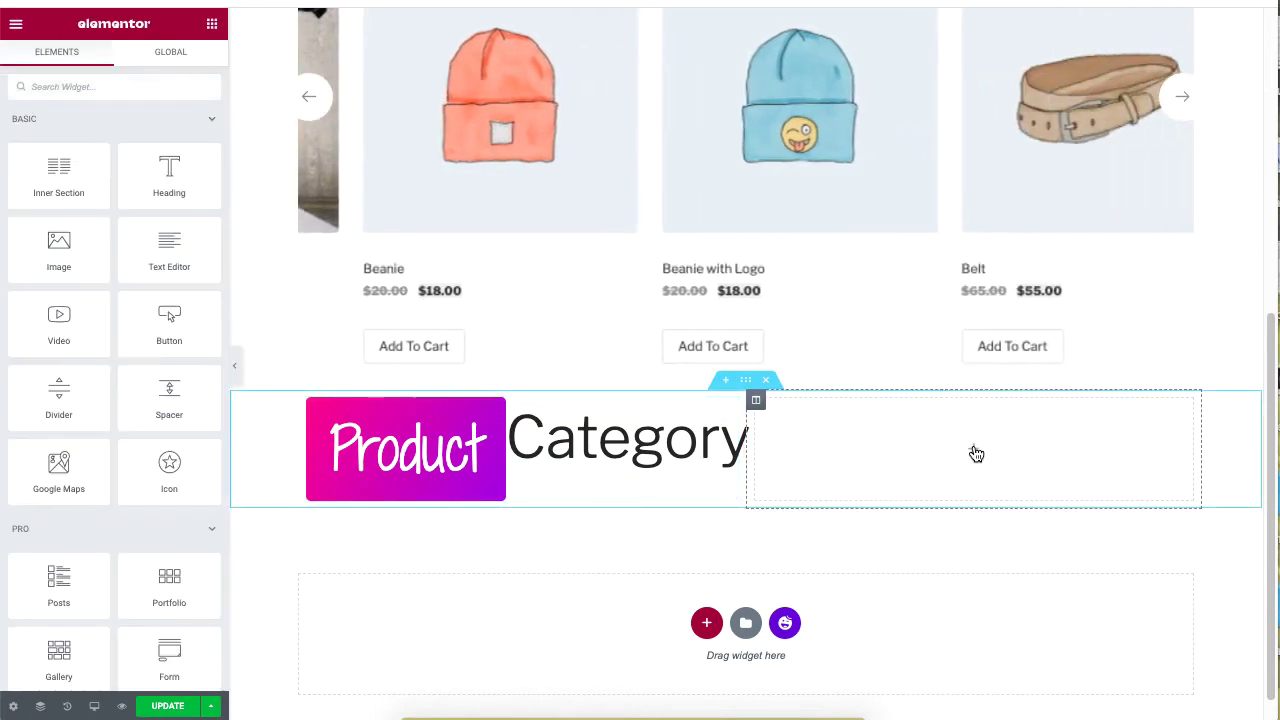
click(171, 86)
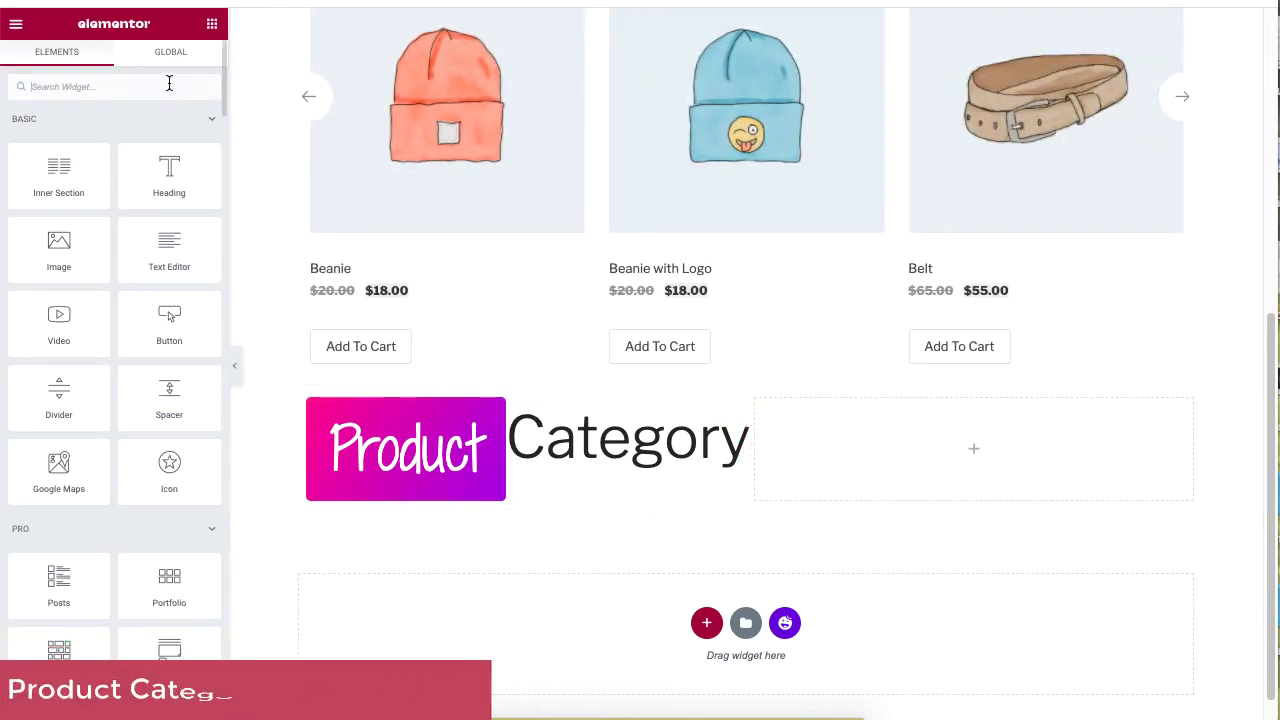
text(Category)
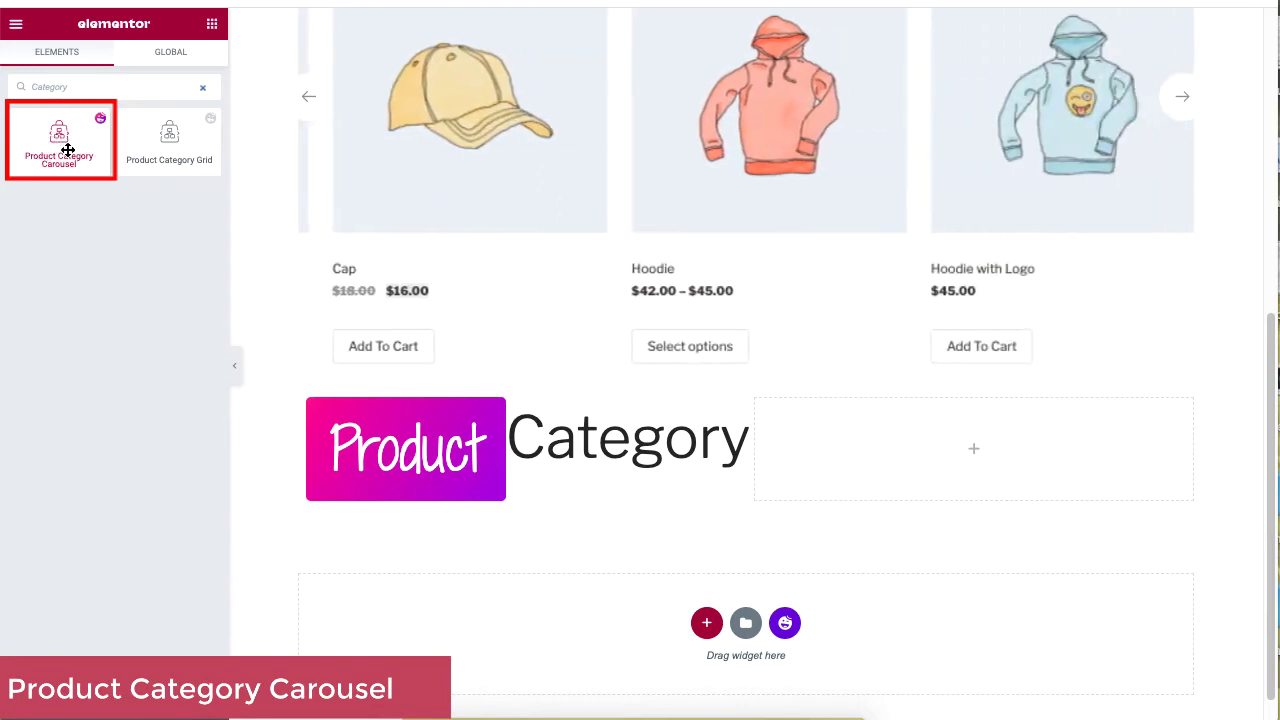
drag(75, 128, 990, 443)
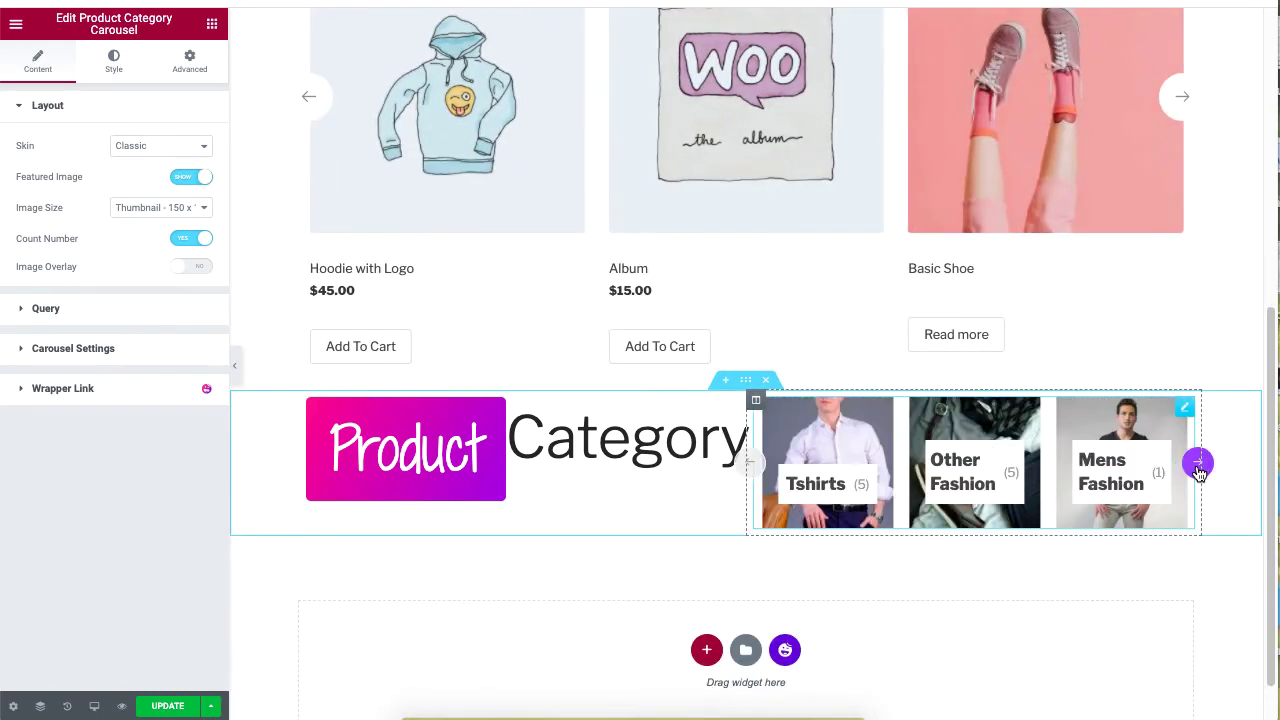
click(1198, 465)
click(1198, 465)
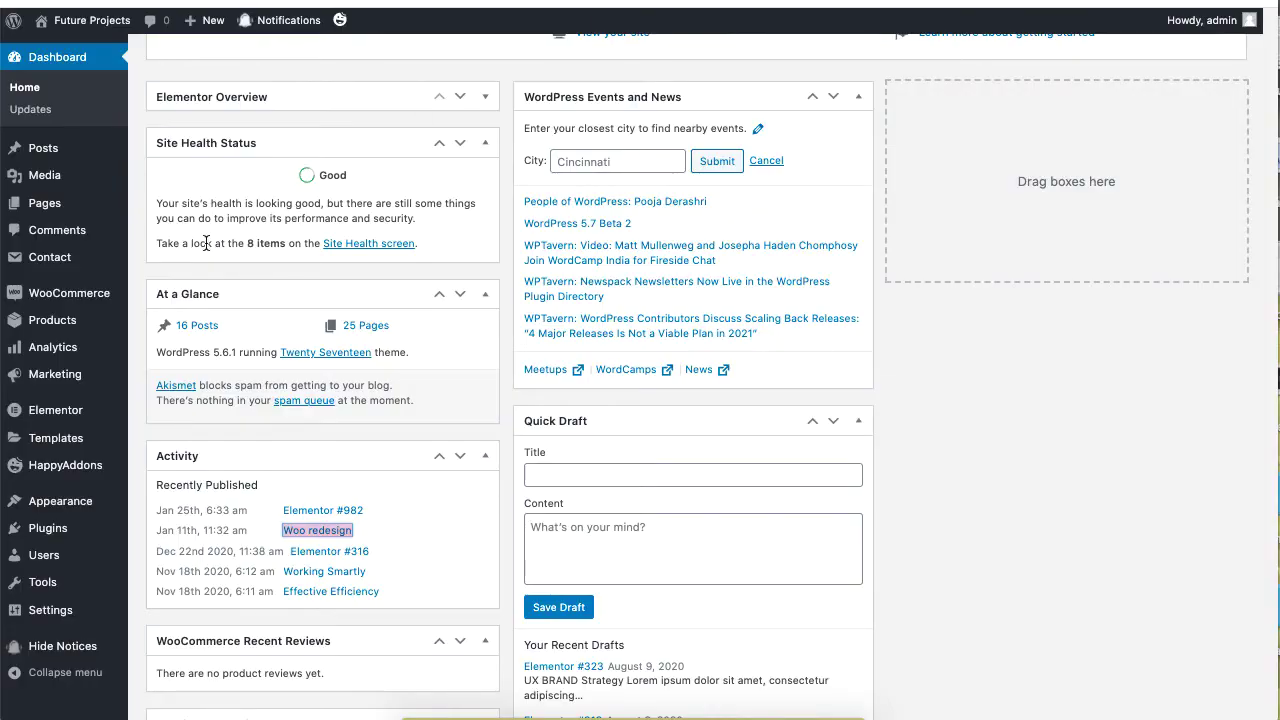
mouse_move(97, 327)
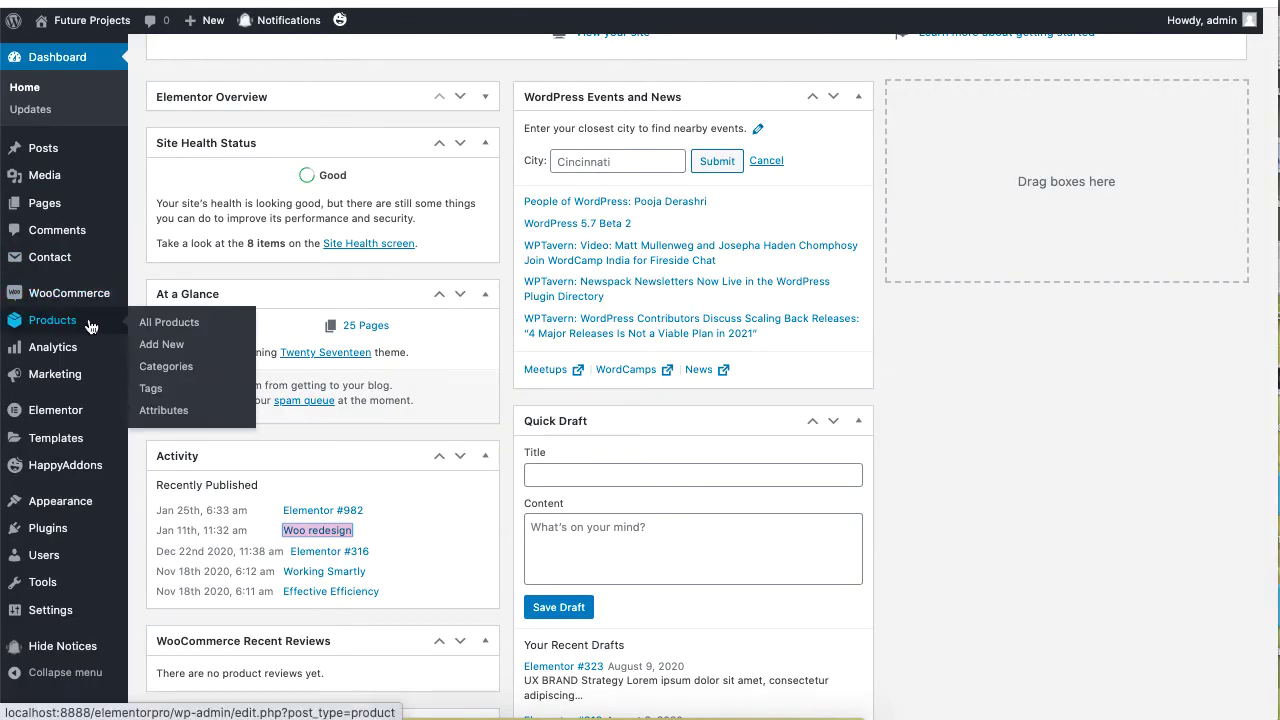
Step: Open the Products > Categories page in WordPress admin
click(166, 370)
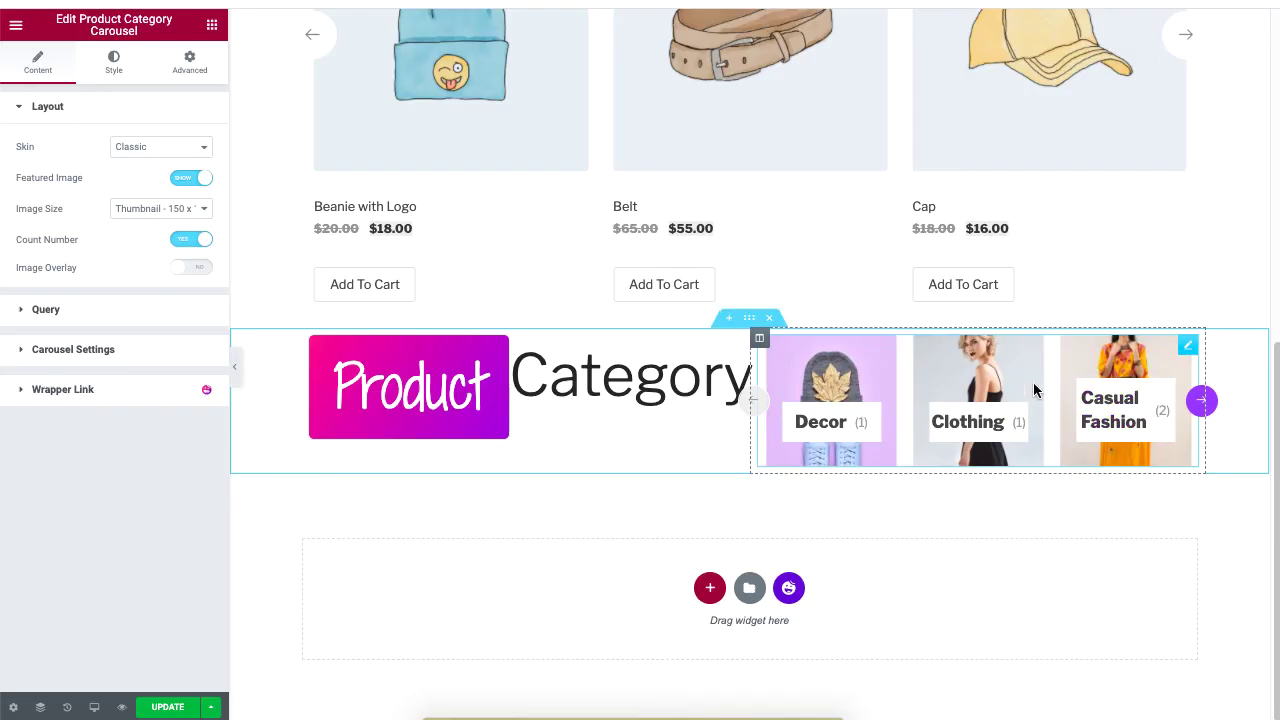
Step: Replace the category carousel with a Product Category Grid in the same column
right_click(1037, 390)
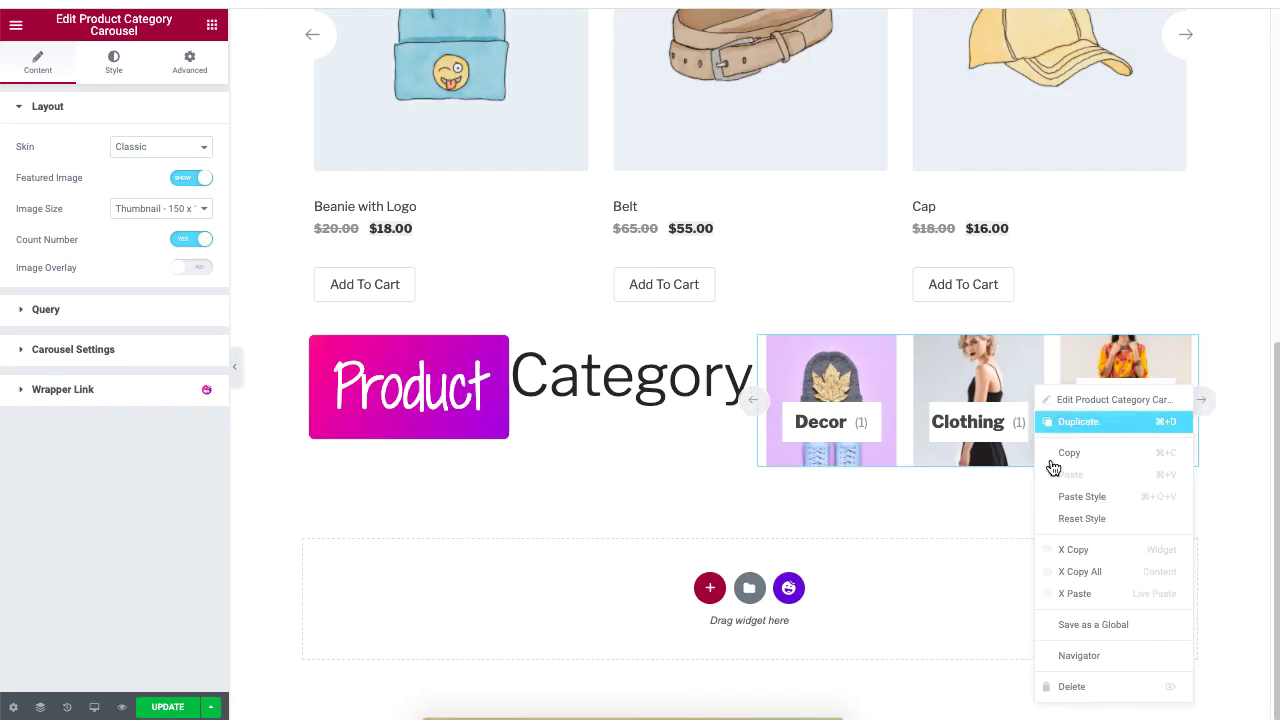
click(1094, 692)
text(categor)
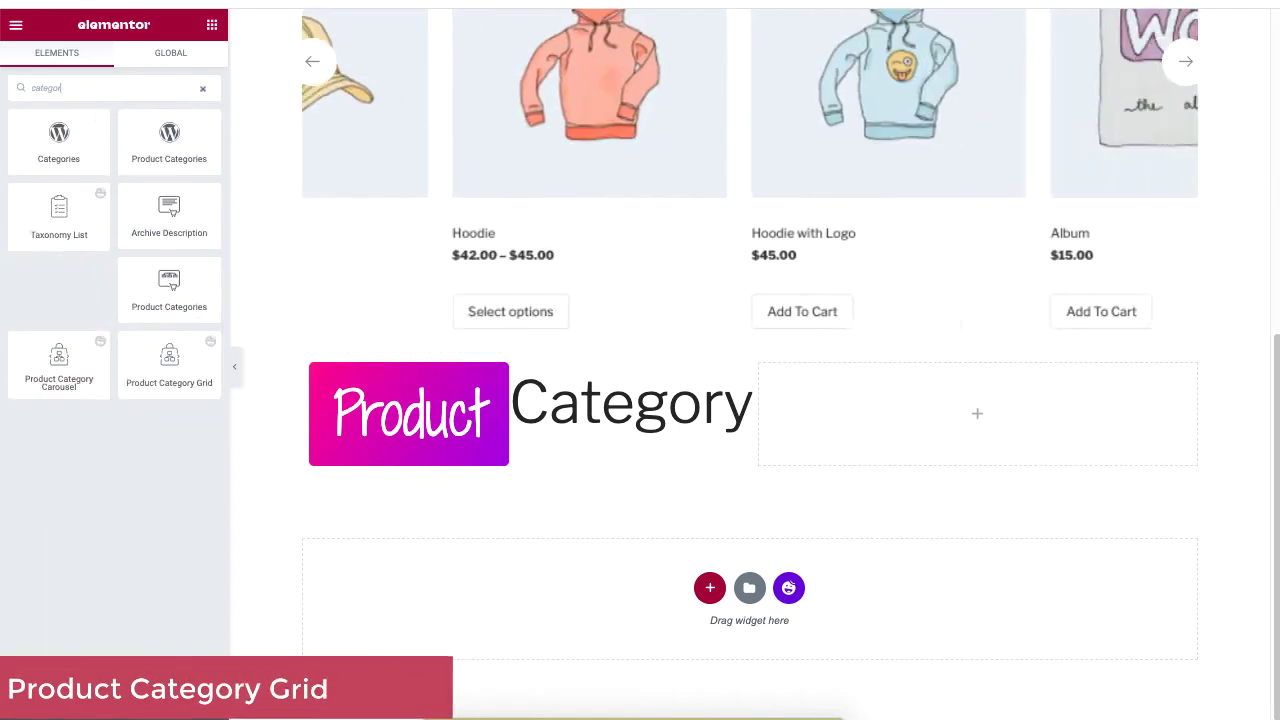
text(y)
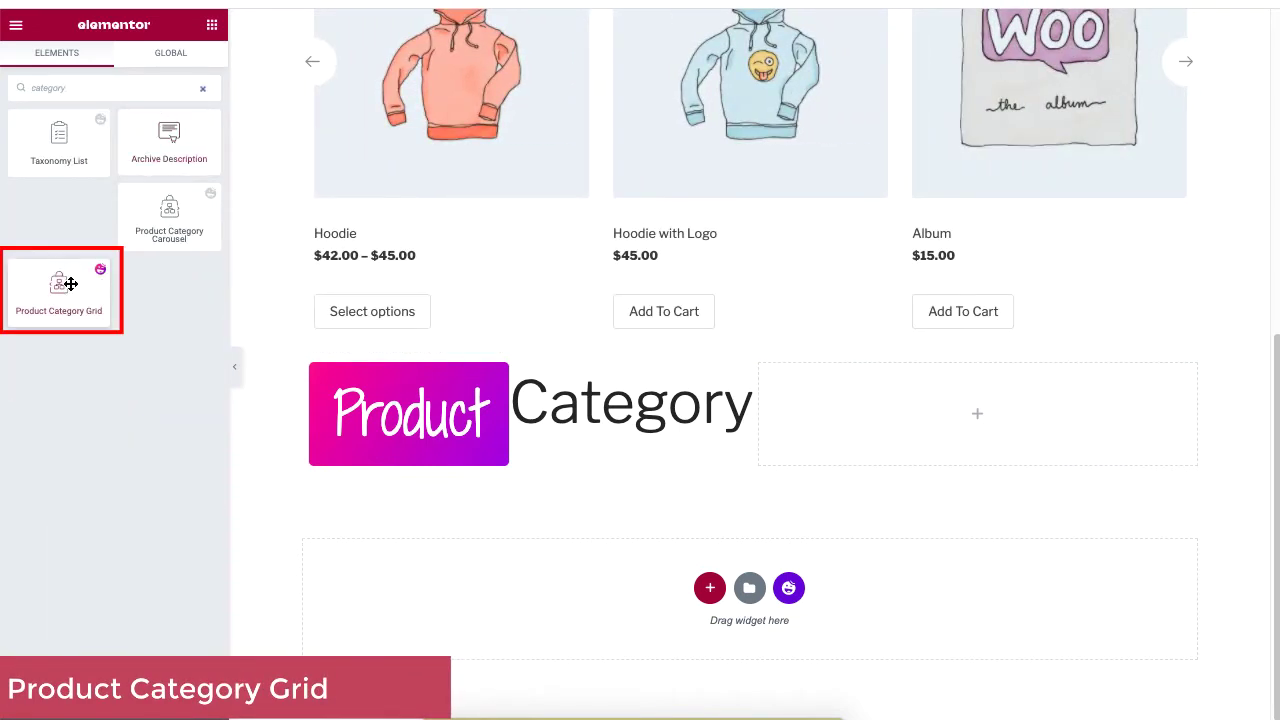
drag(78, 284, 903, 404)
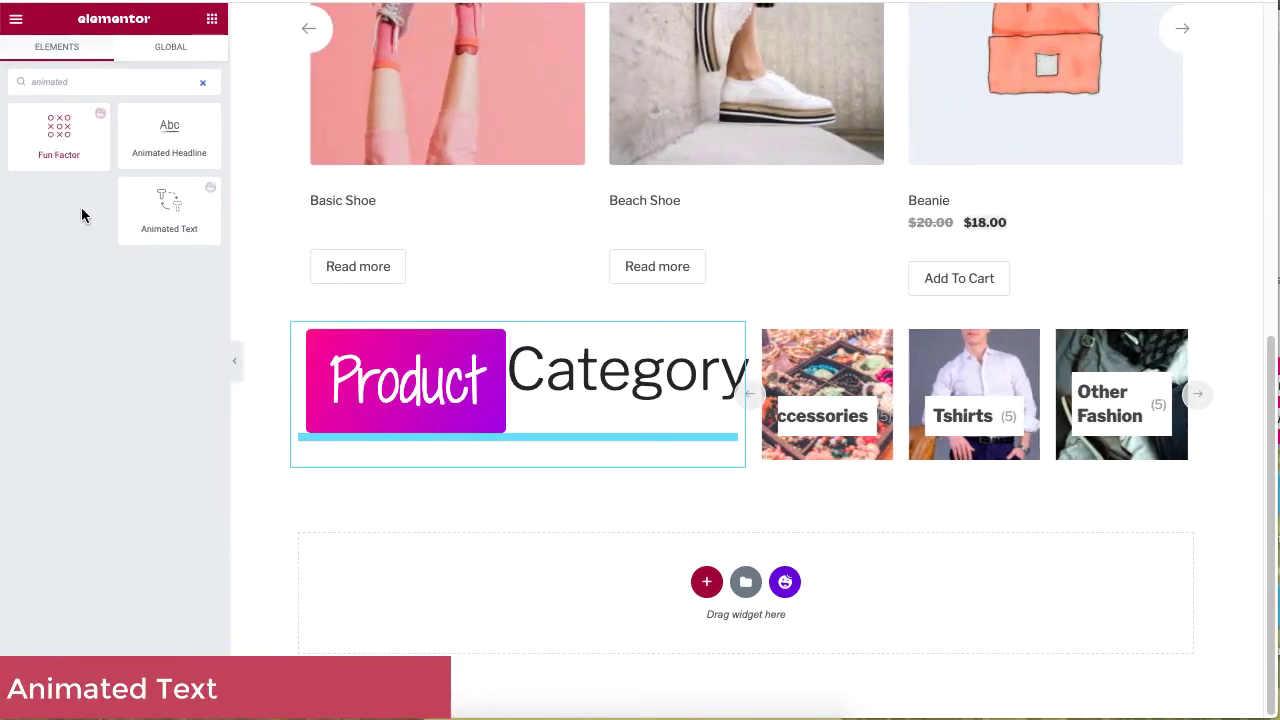
Step: Add an Animated Text widget below the category row using the Design 4 preset
drag(192, 190, 707, 592)
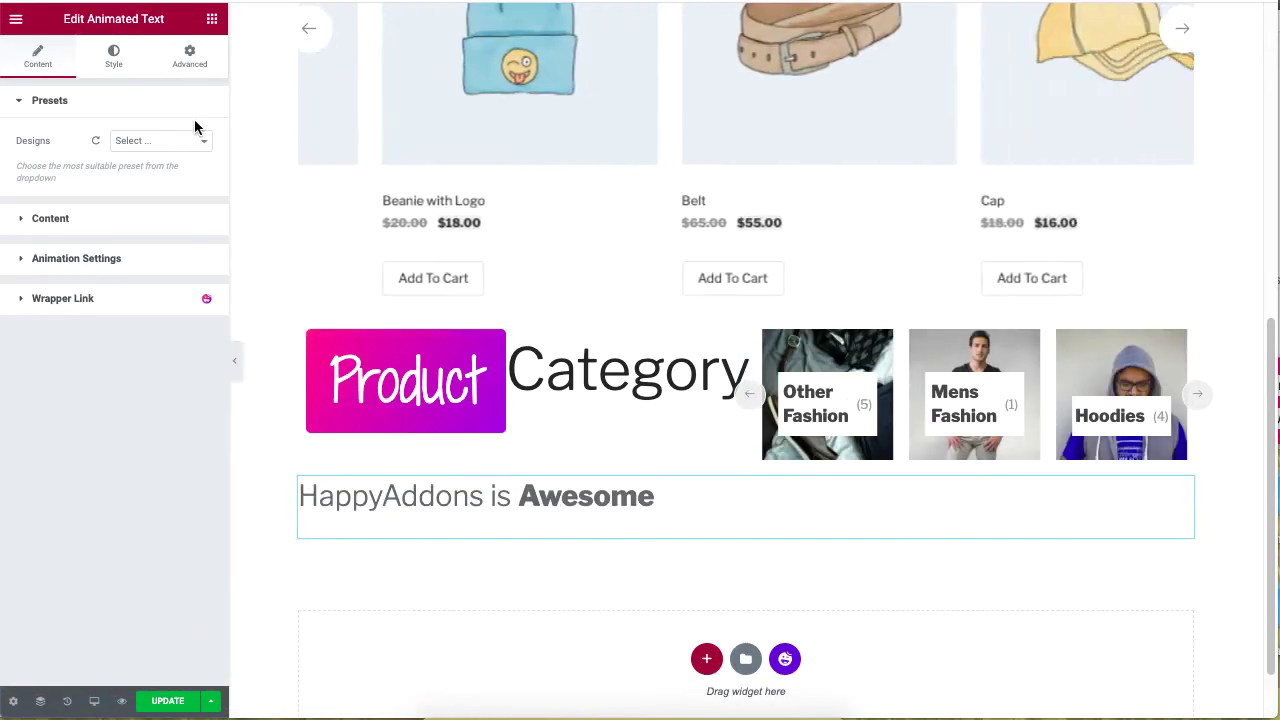
click(176, 141)
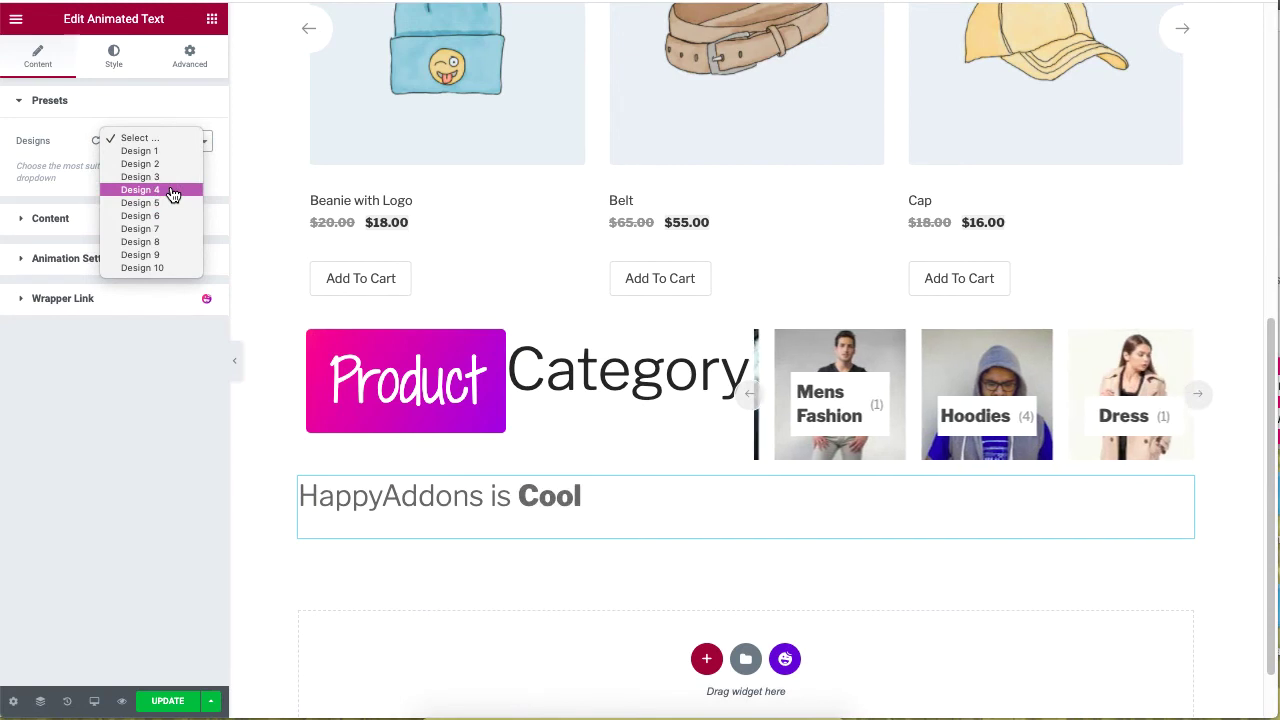
click(173, 191)
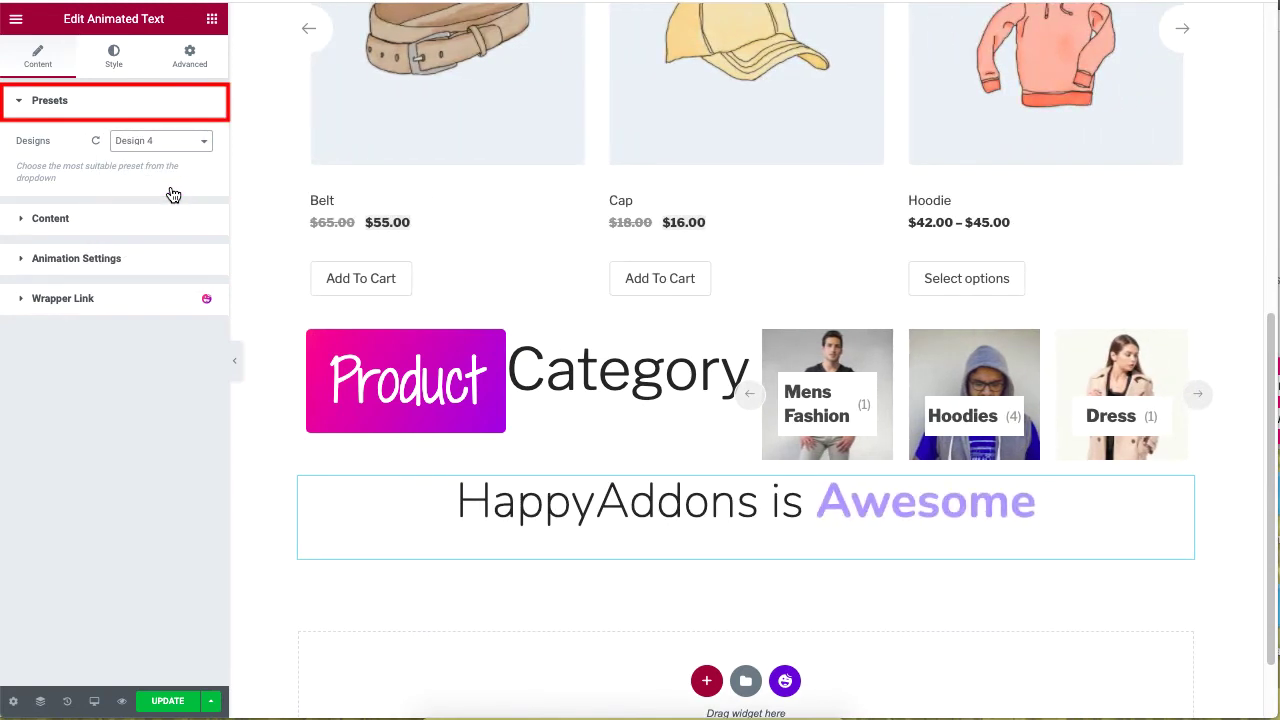
Step: Replace the animated text's 'HappyAddons is' before text with 'OUR'
click(158, 224)
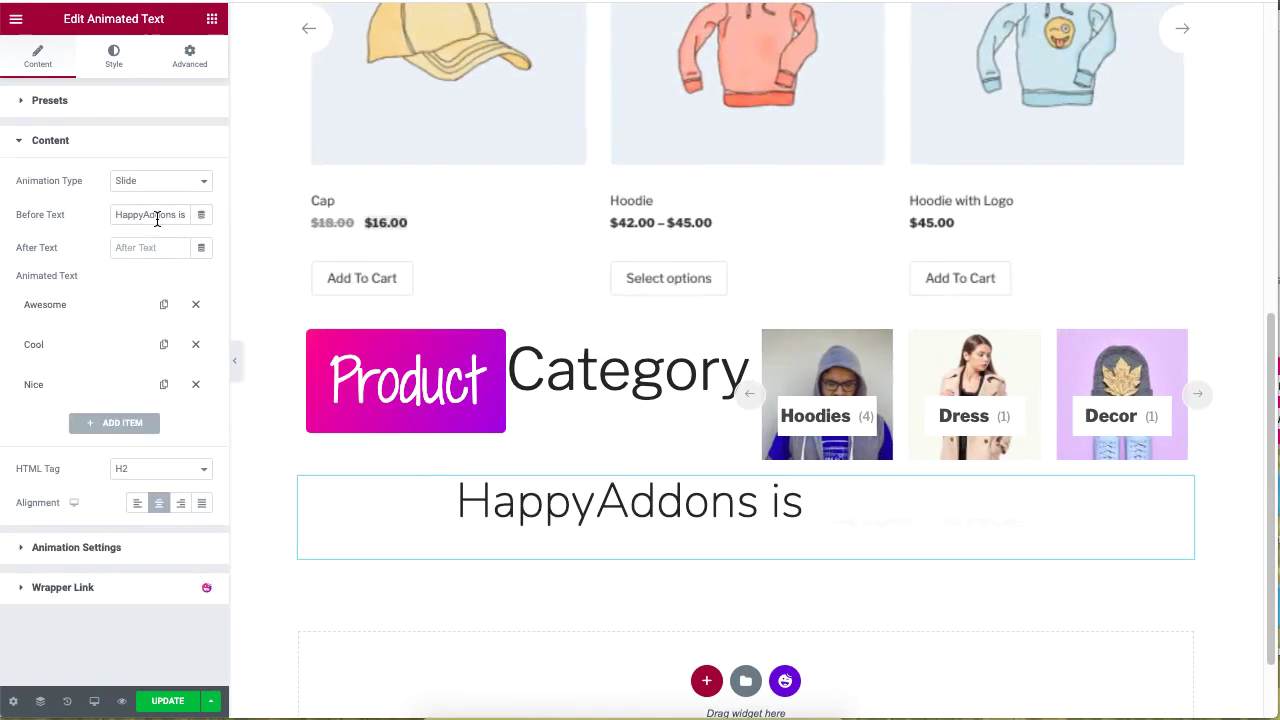
triple_click(157, 216)
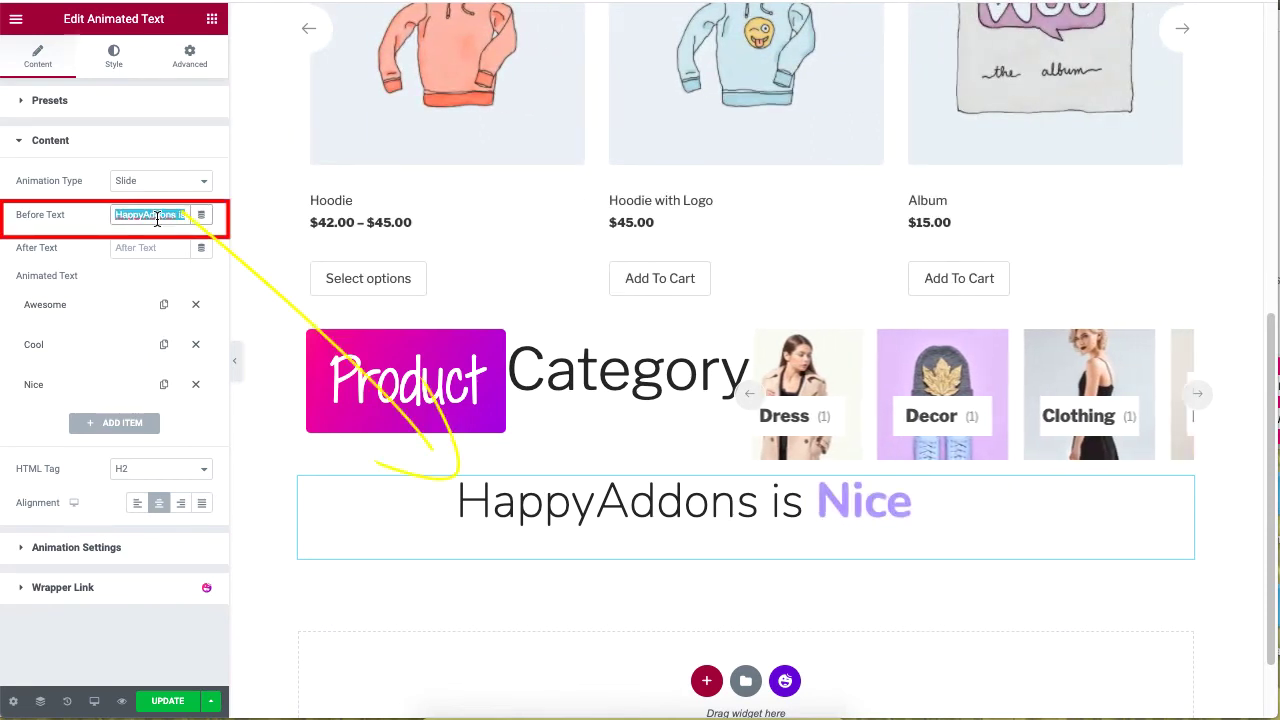
text(OUR)
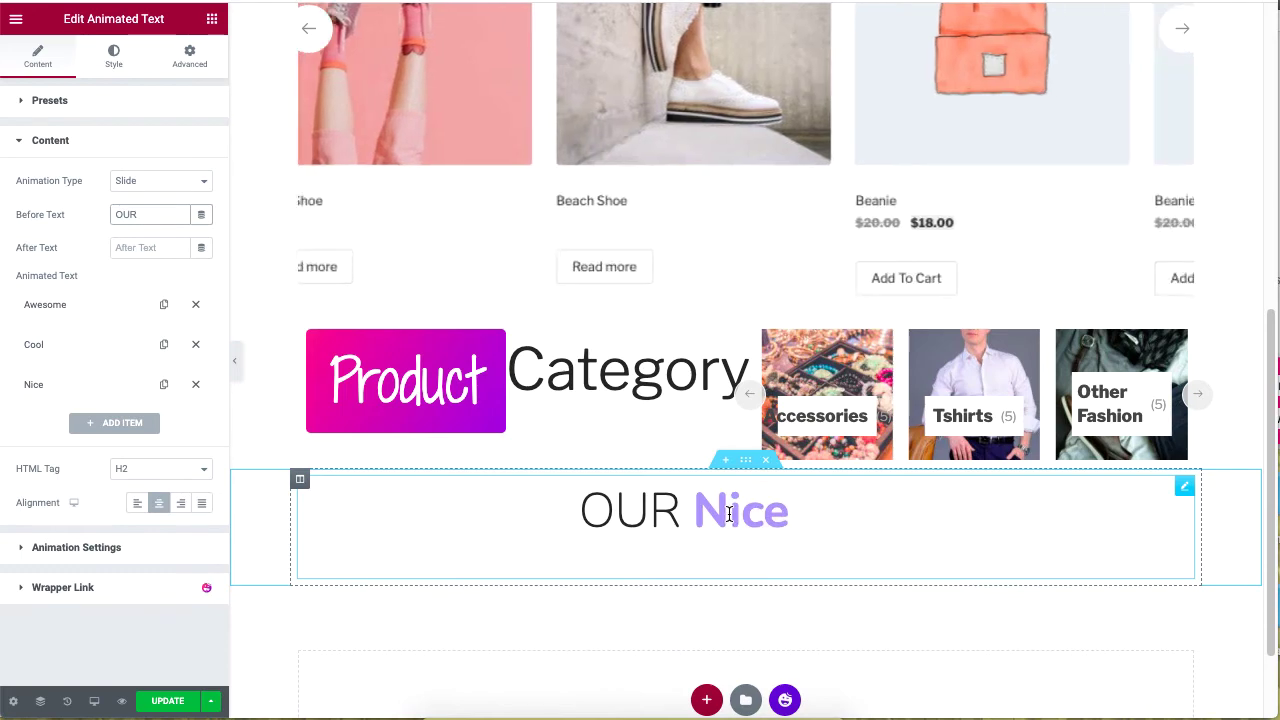
Step: Rename the first animated word to Shoes, coloured dark purple in Trebuchet MS
click(108, 311)
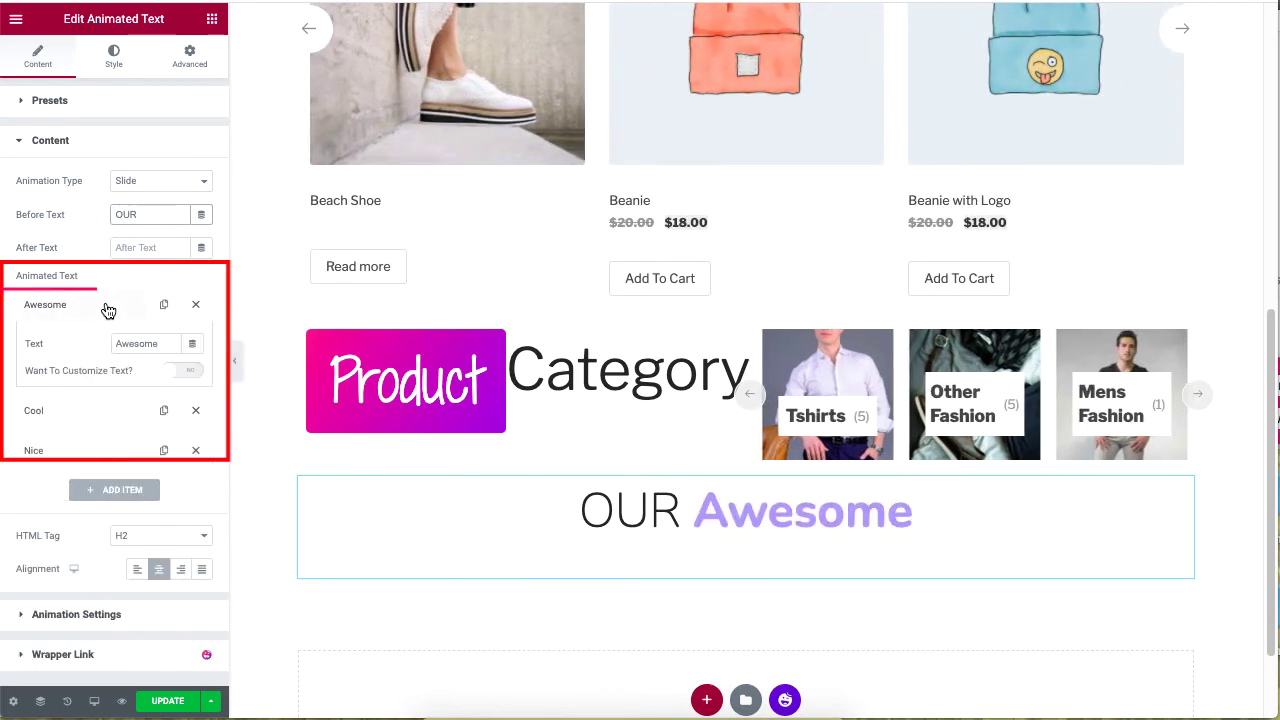
double_click(138, 345)
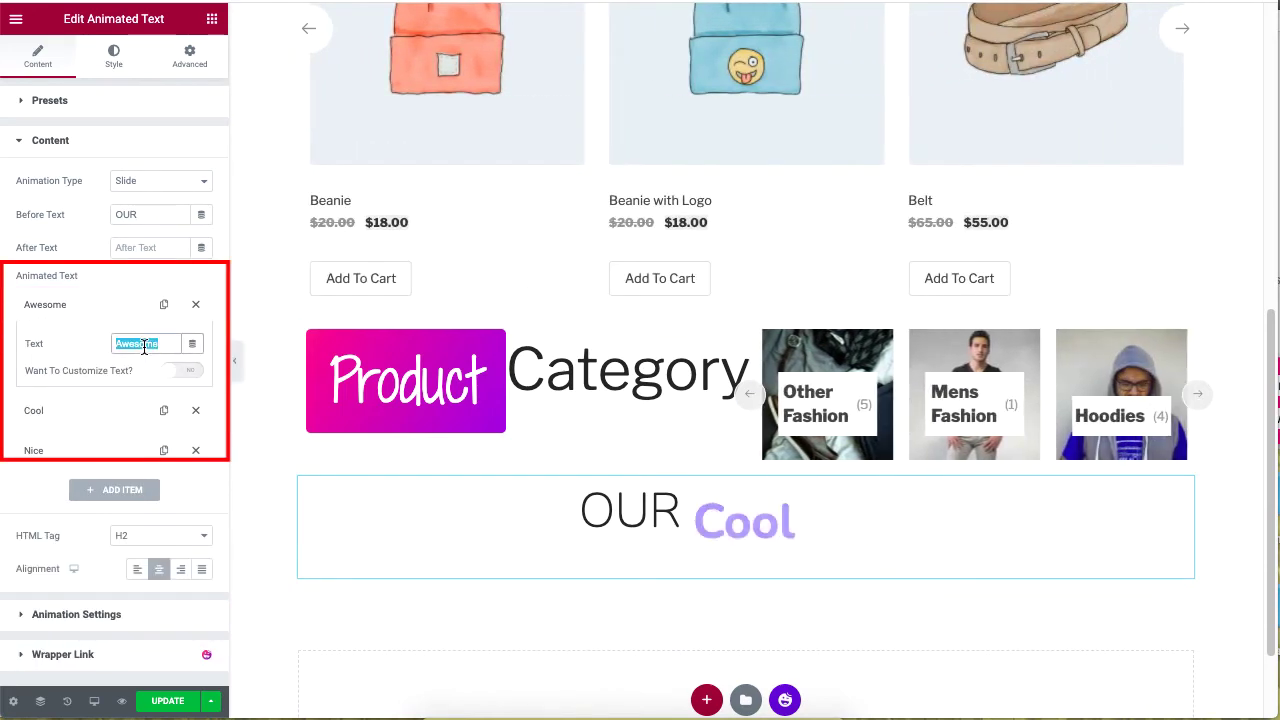
text(Shoes)
click(185, 371)
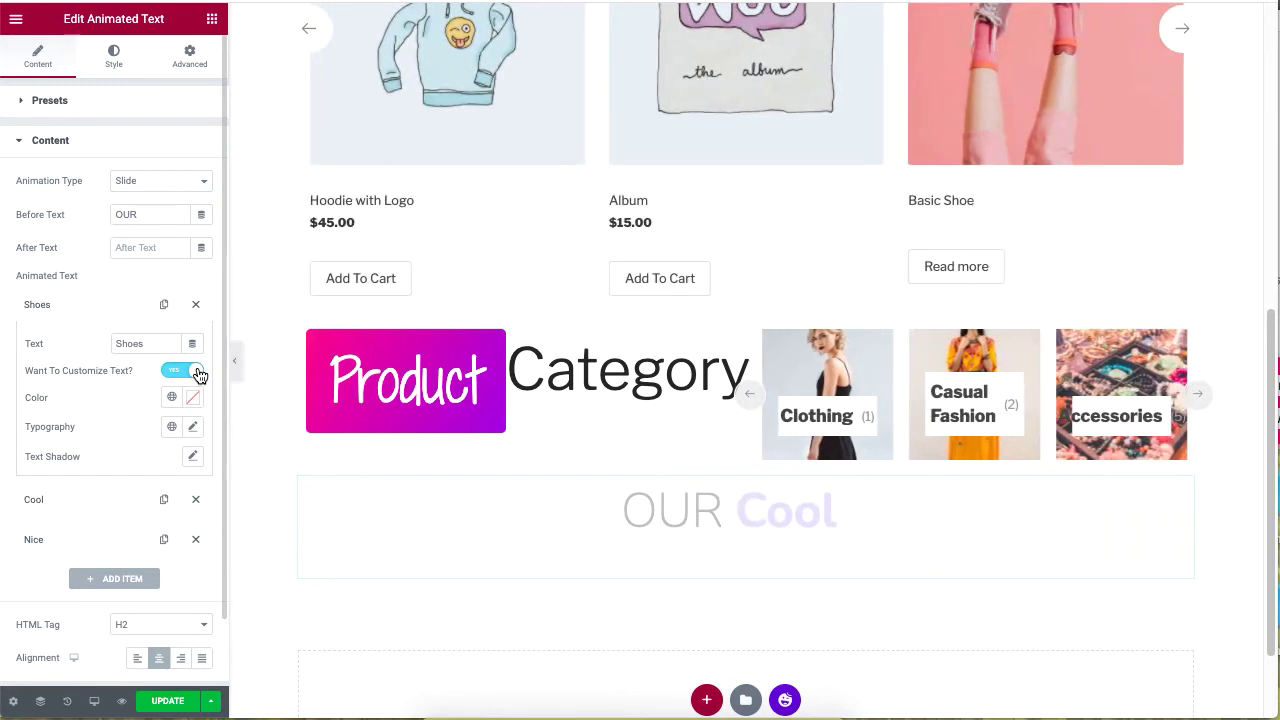
click(192, 397)
click(138, 372)
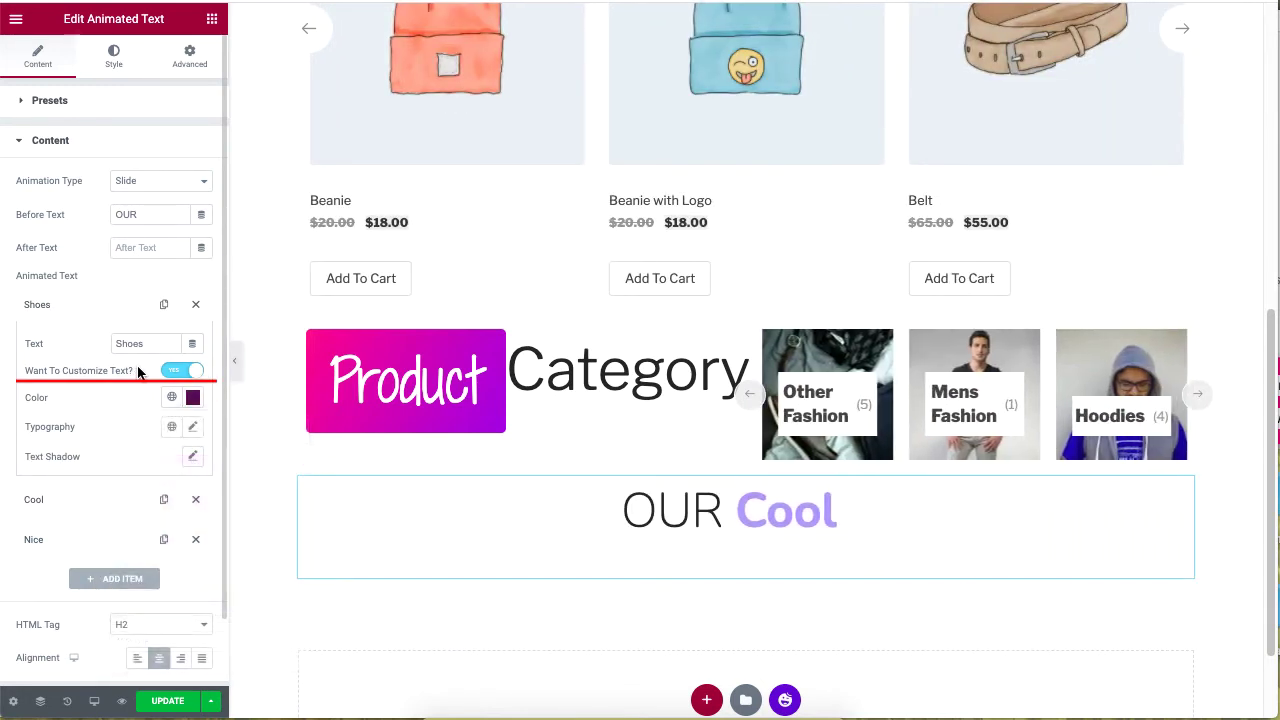
click(193, 427)
click(185, 498)
scroll(166, 617, down, 3)
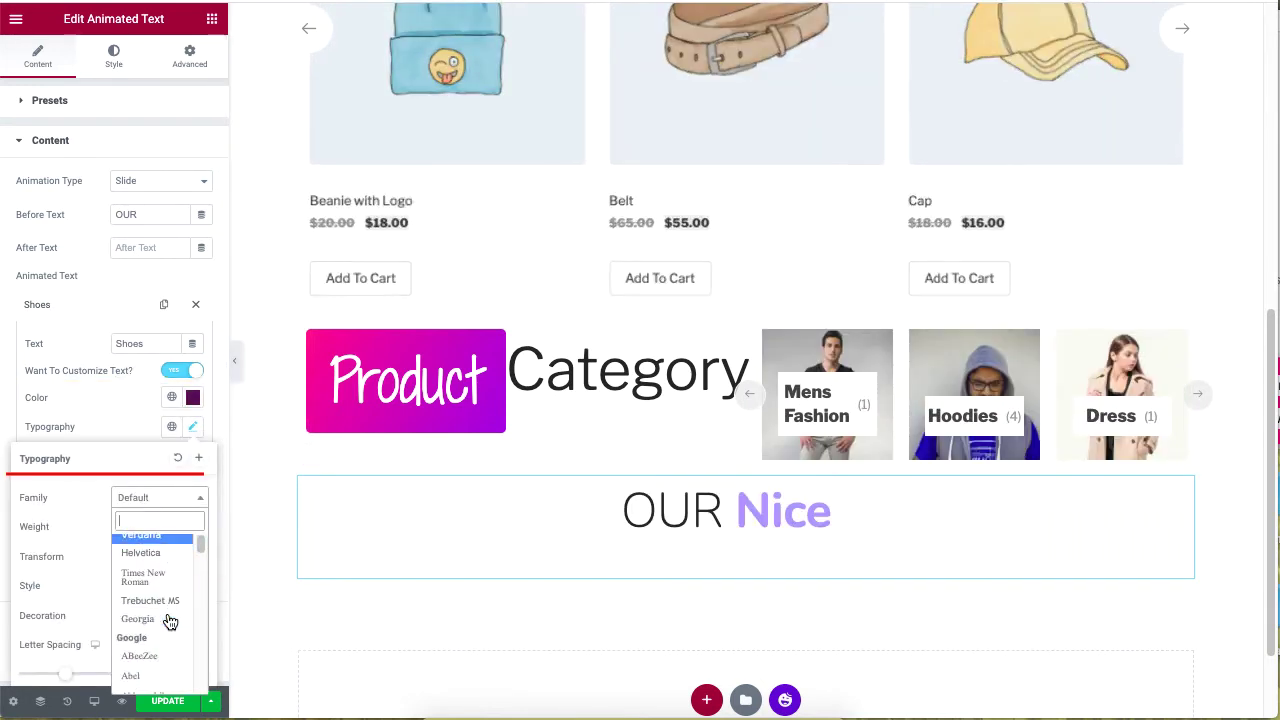
click(166, 601)
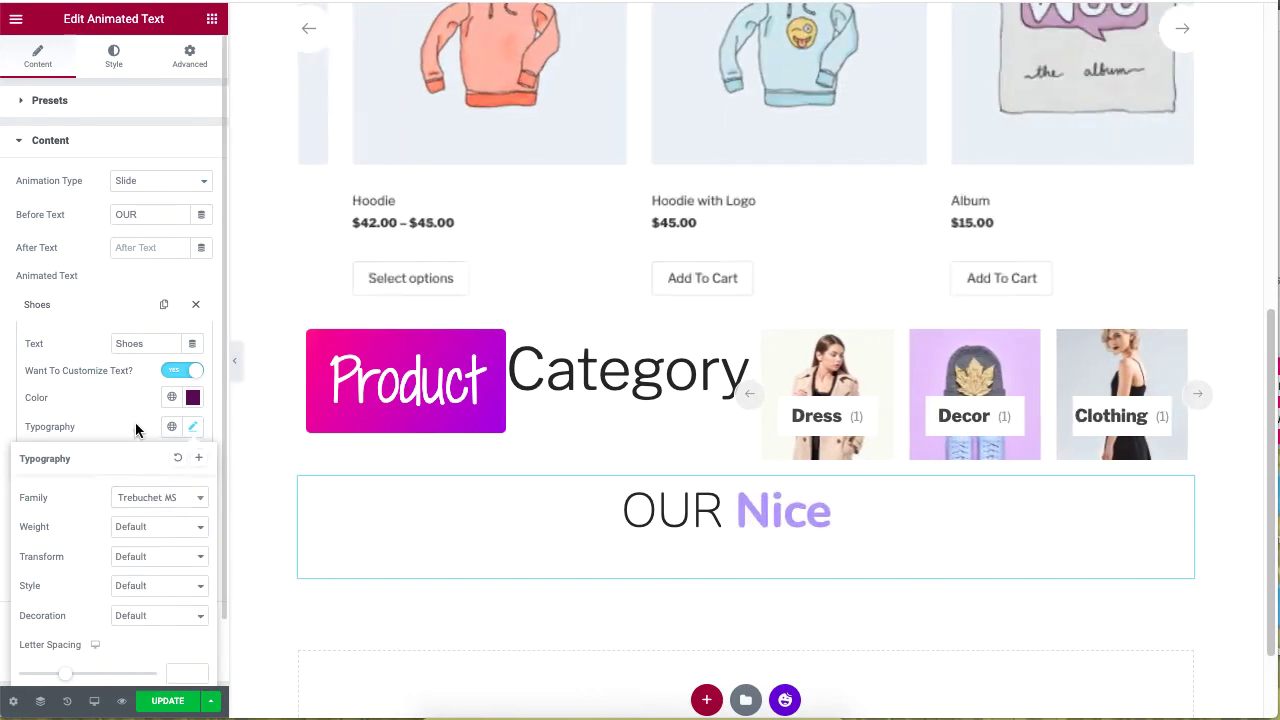
click(137, 428)
click(120, 304)
Step: Change the second animated word from Cool to Dress
click(49, 345)
double_click(140, 377)
text(Dress)
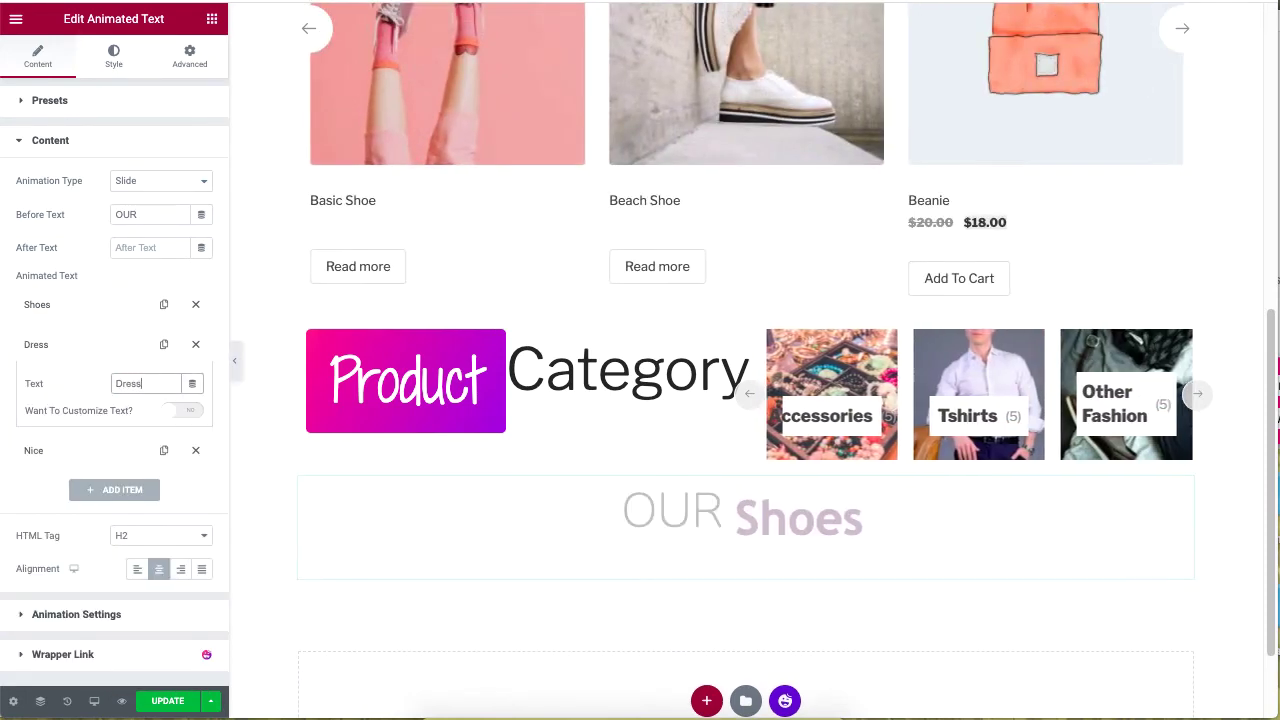
click(43, 344)
Step: Rename the third animated word to Style and colour it with the global green
click(40, 384)
double_click(140, 423)
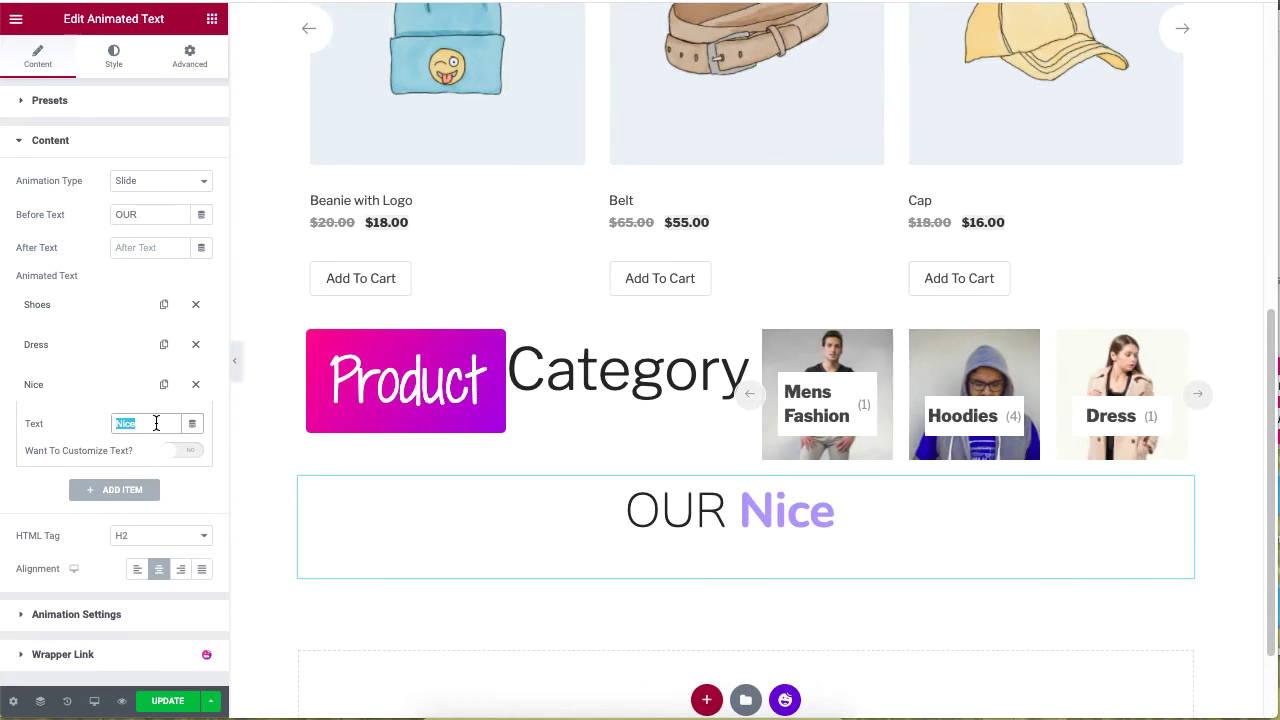
text(Stle)
key(BackSpace)
key(BackSpace)
key(BackSpace)
text(tyle)
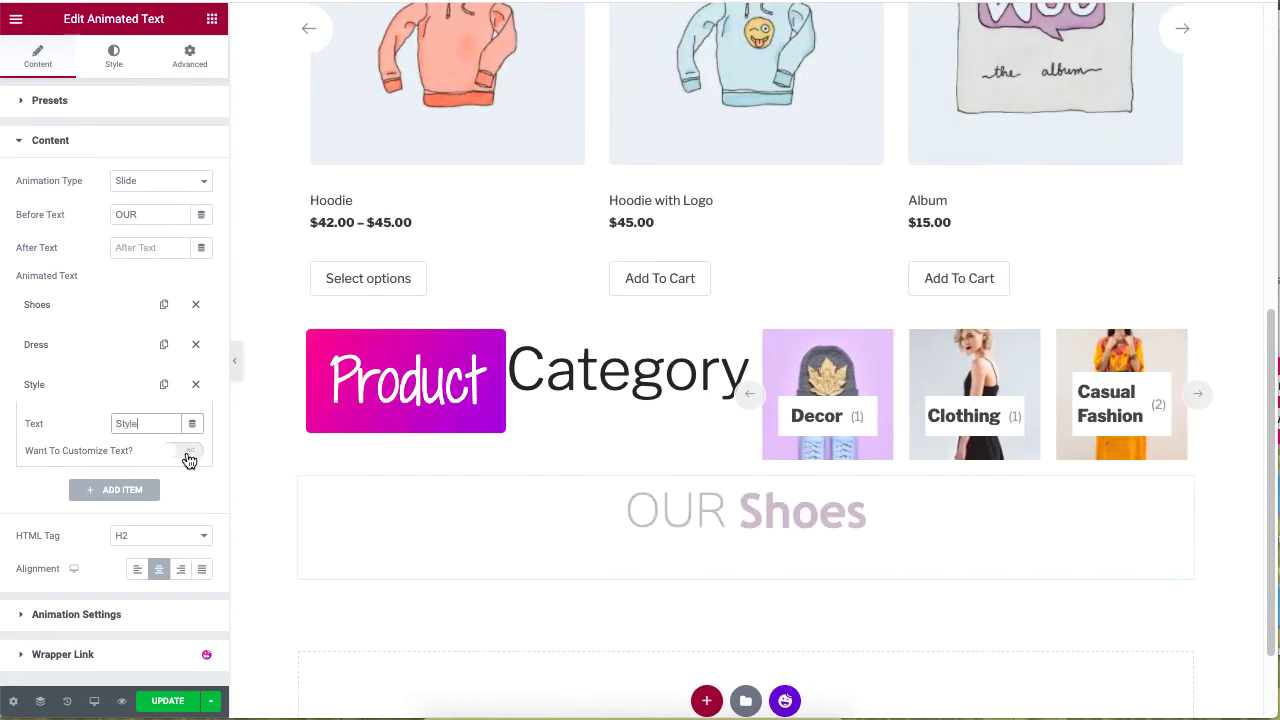
click(186, 451)
click(171, 477)
click(97, 406)
click(192, 506)
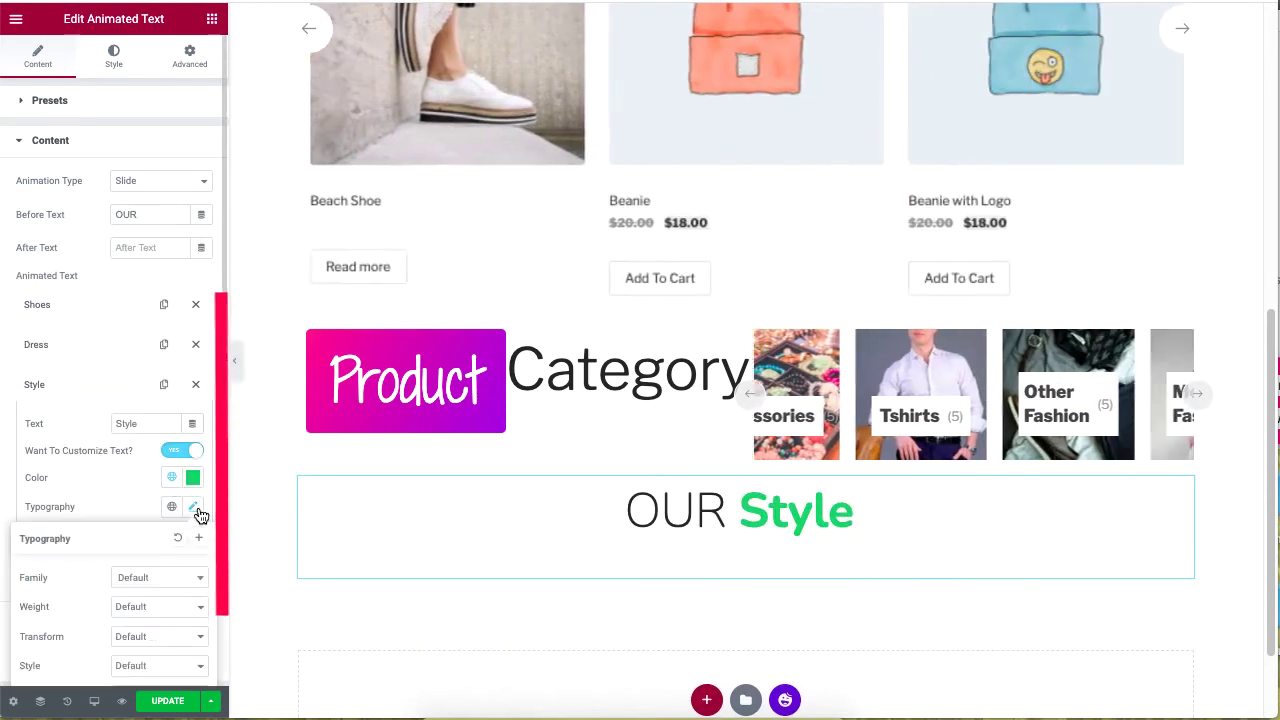
click(60, 384)
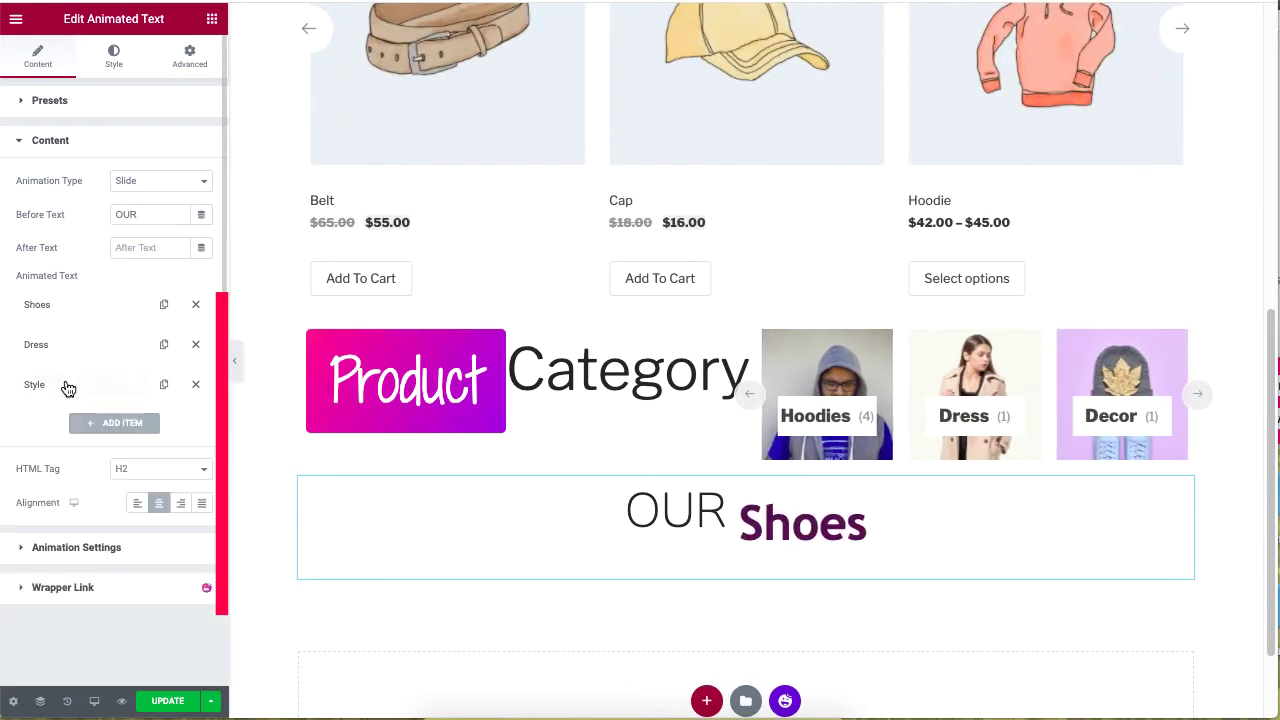
Step: Add a fourth animated word, Collection, coloured pink #DB1A7B
click(90, 430)
double_click(150, 446)
text(Collection)
click(186, 473)
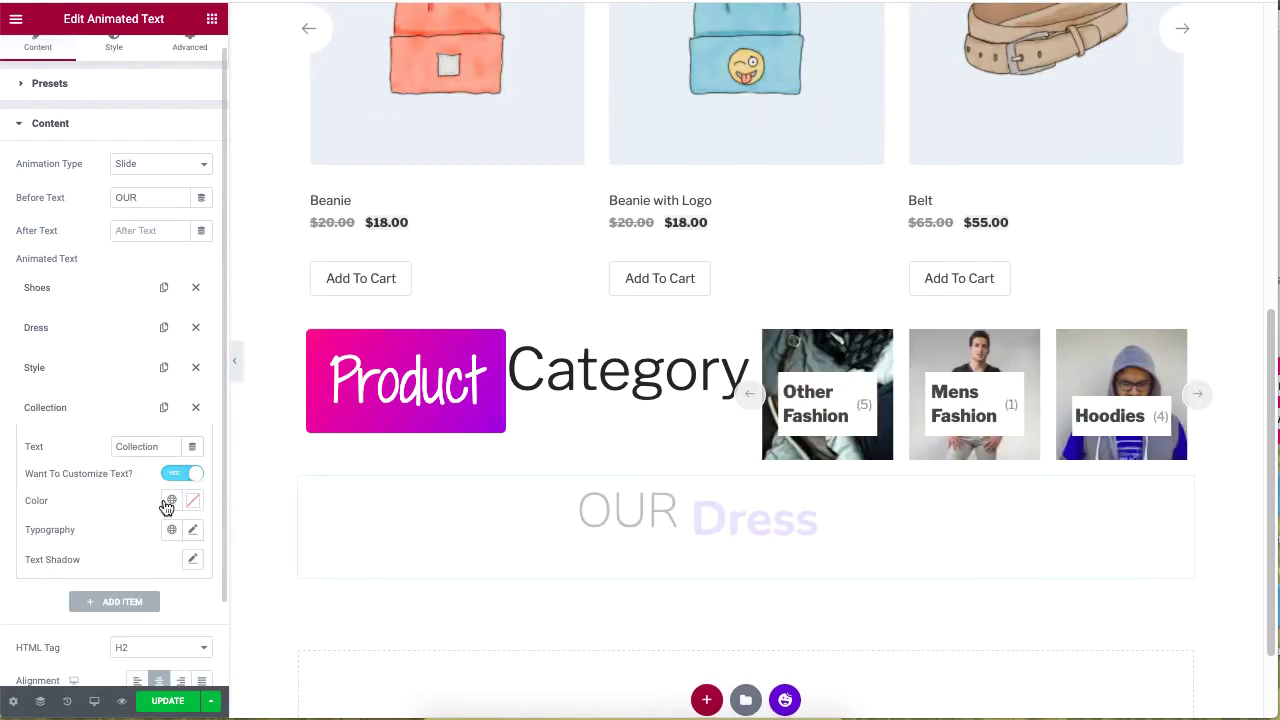
click(193, 500)
drag(222, 430, 251, 421)
click(261, 282)
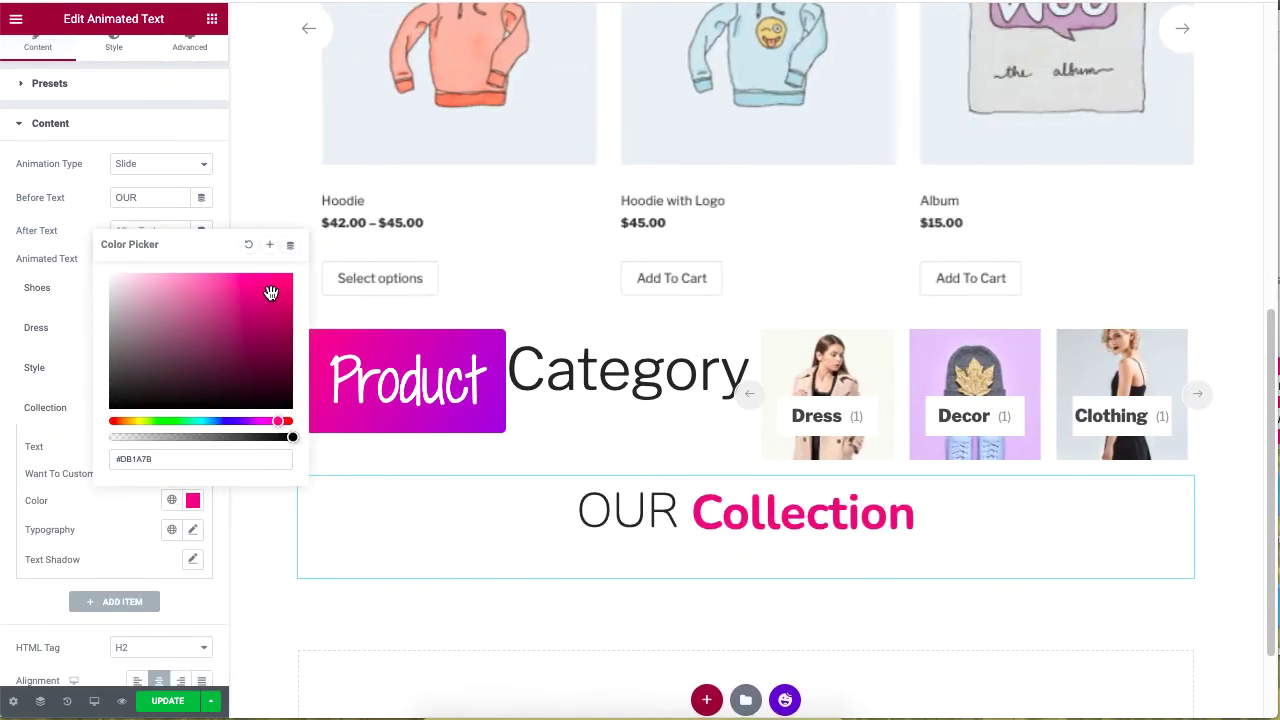
click(109, 535)
click(192, 559)
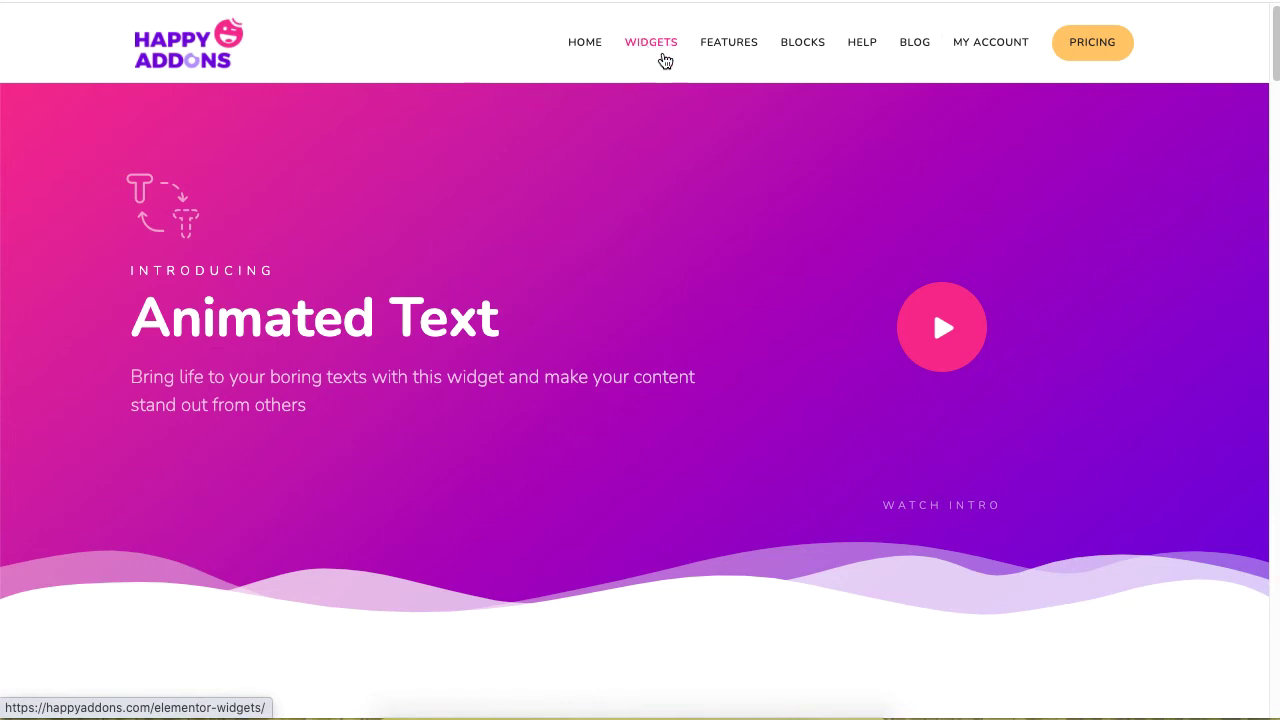
Step: Live Copy the Design 3 animated-text demo from HappyAddons' Animated Text widget page
drag(496, 328, 145, 338)
scroll(1229, 163, down, 5)
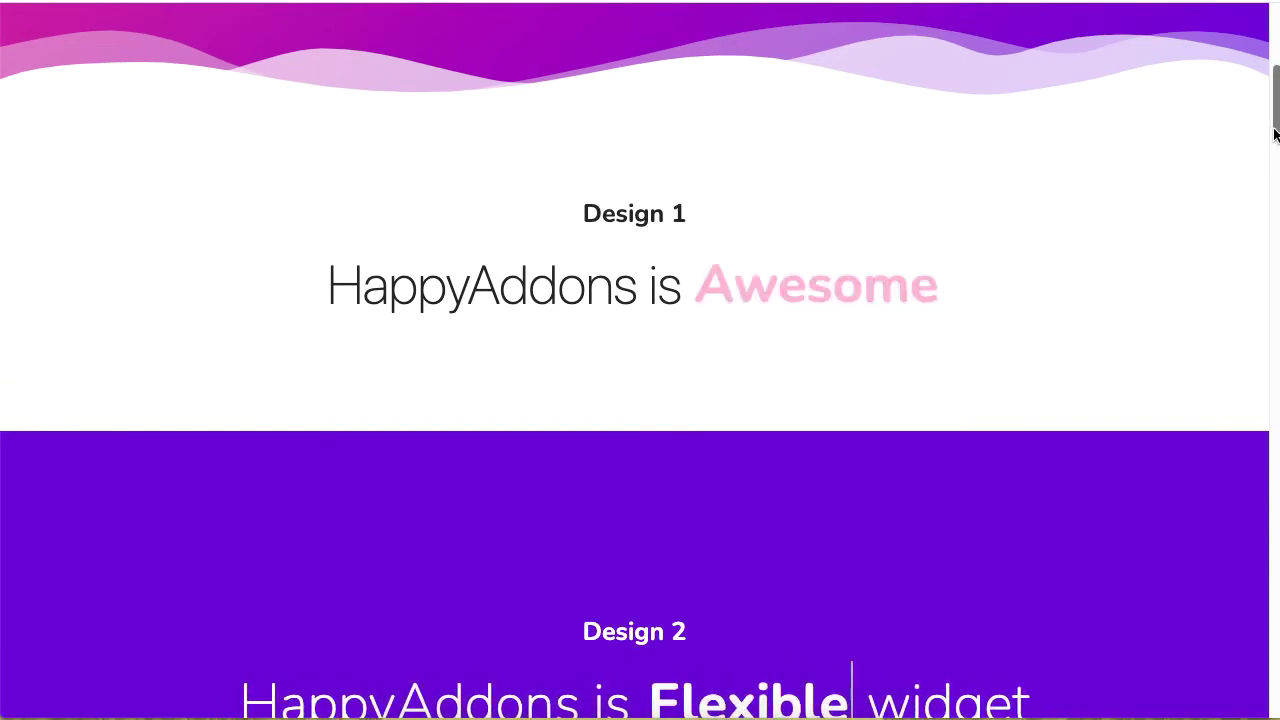
scroll(1229, 163, down, 3)
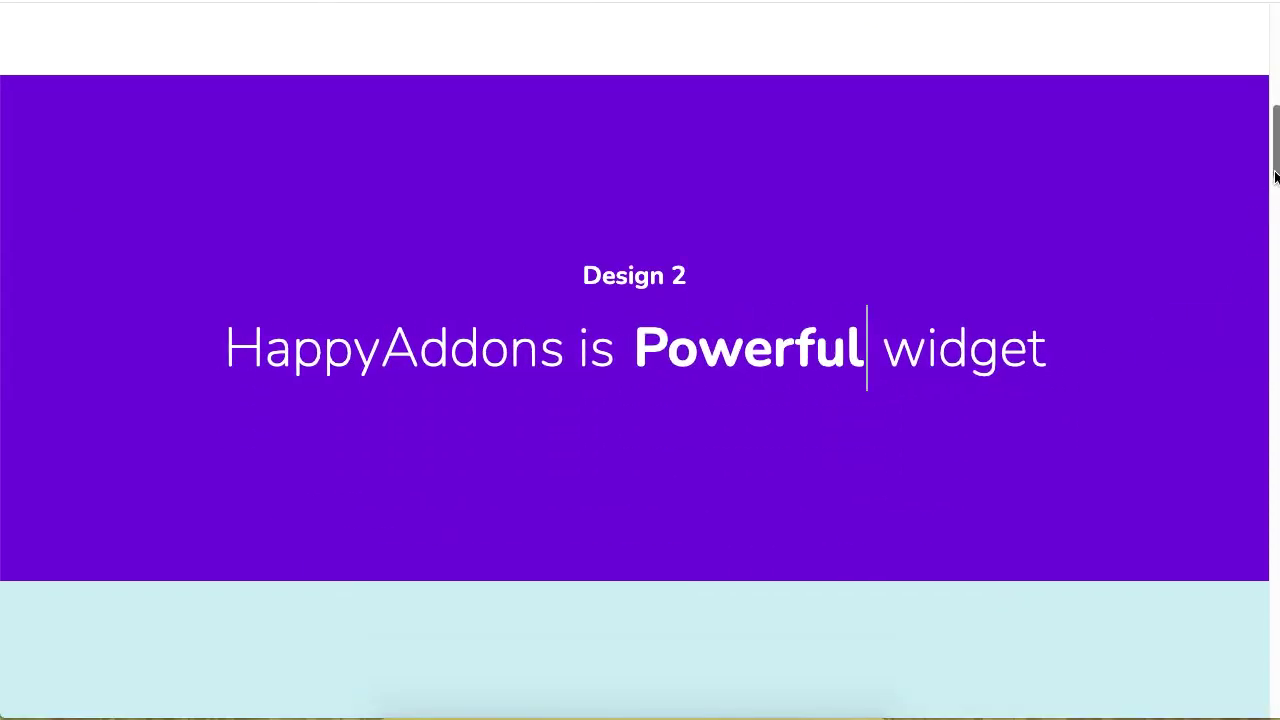
scroll(1199, 350, down, 5)
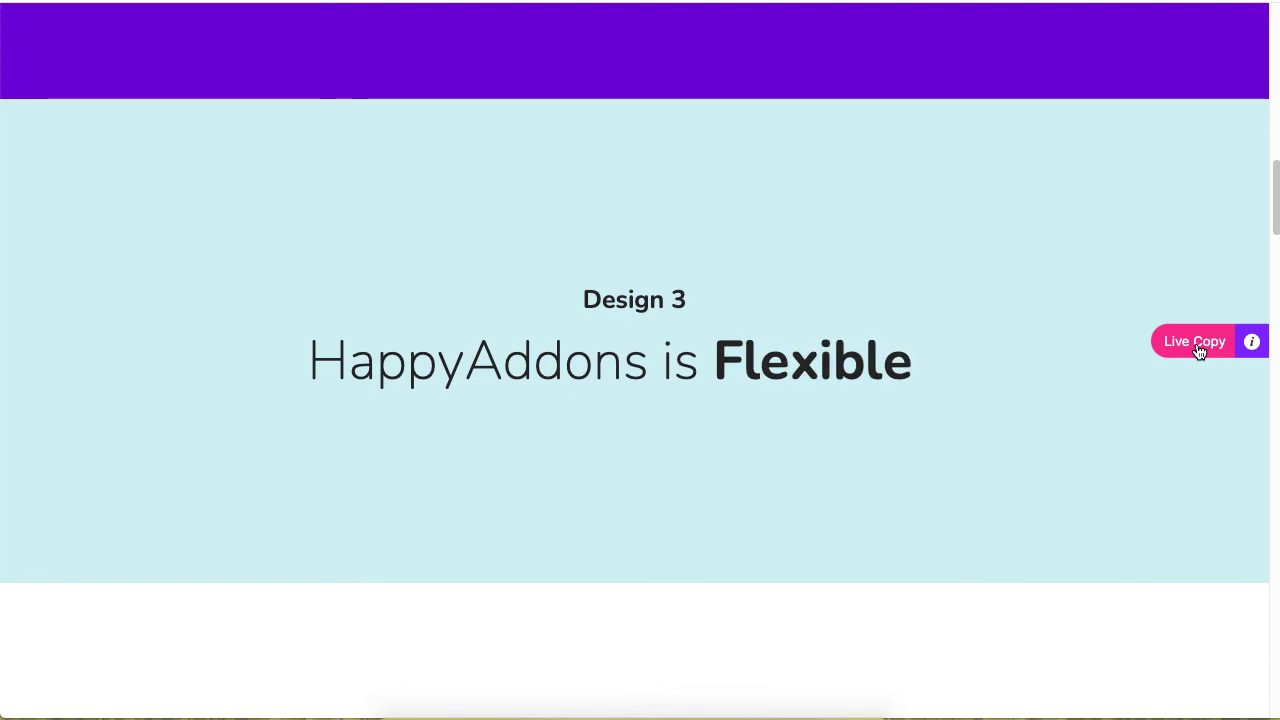
click(1199, 350)
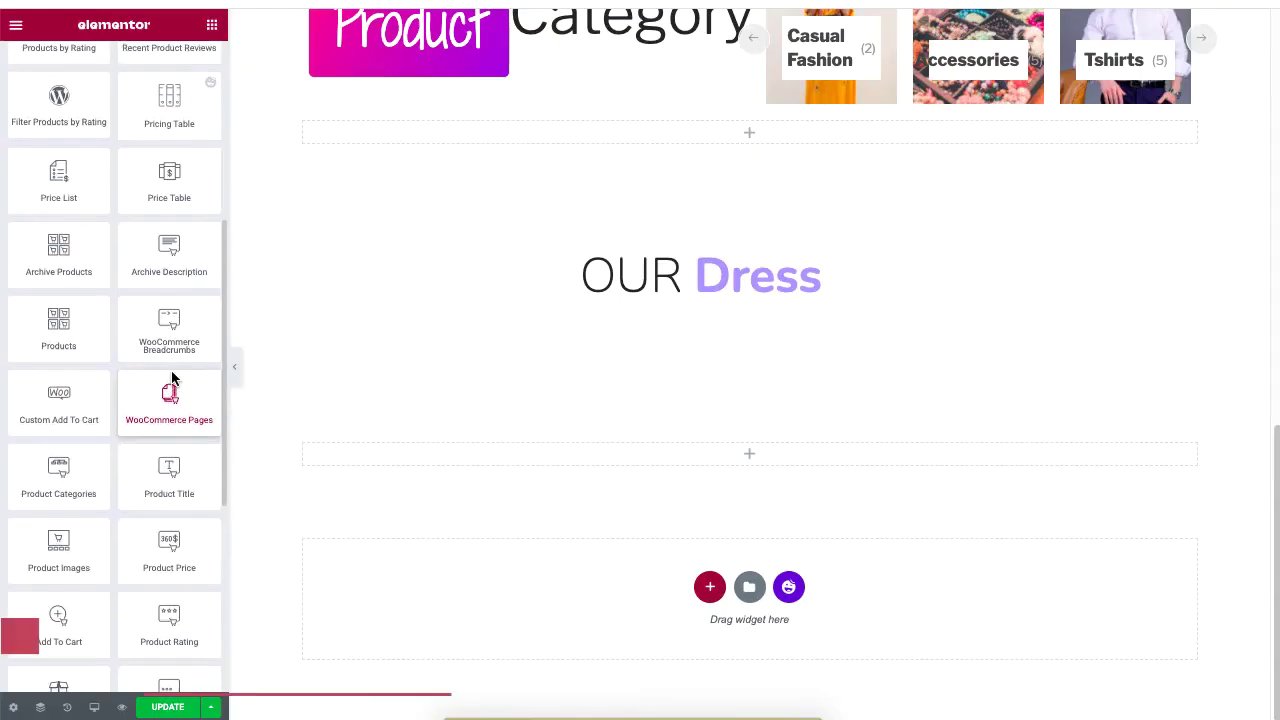
Step: Drop the Product Grid widget into the empty section below OUR Style, keeping 4 columns
scroll(171, 380, up, 5)
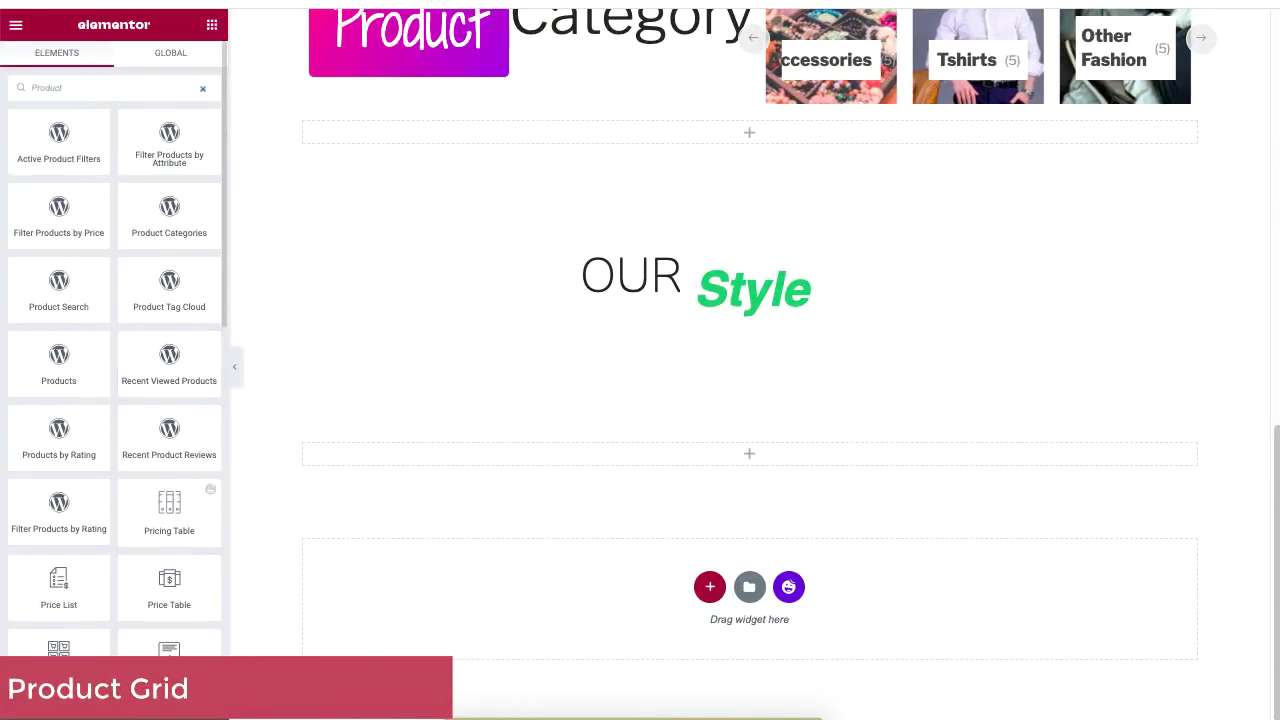
text(Gri)
drag(59, 140, 499, 460)
scroll(788, 558, down, 5)
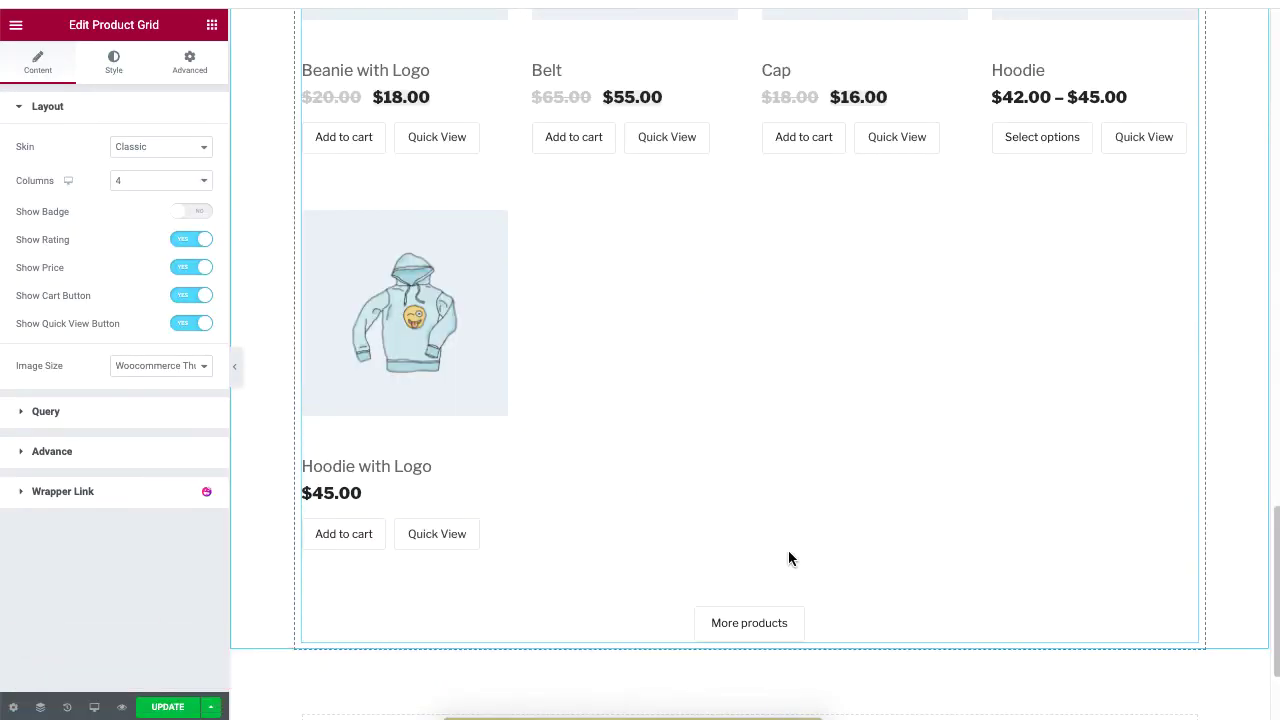
scroll(788, 551, up, 4)
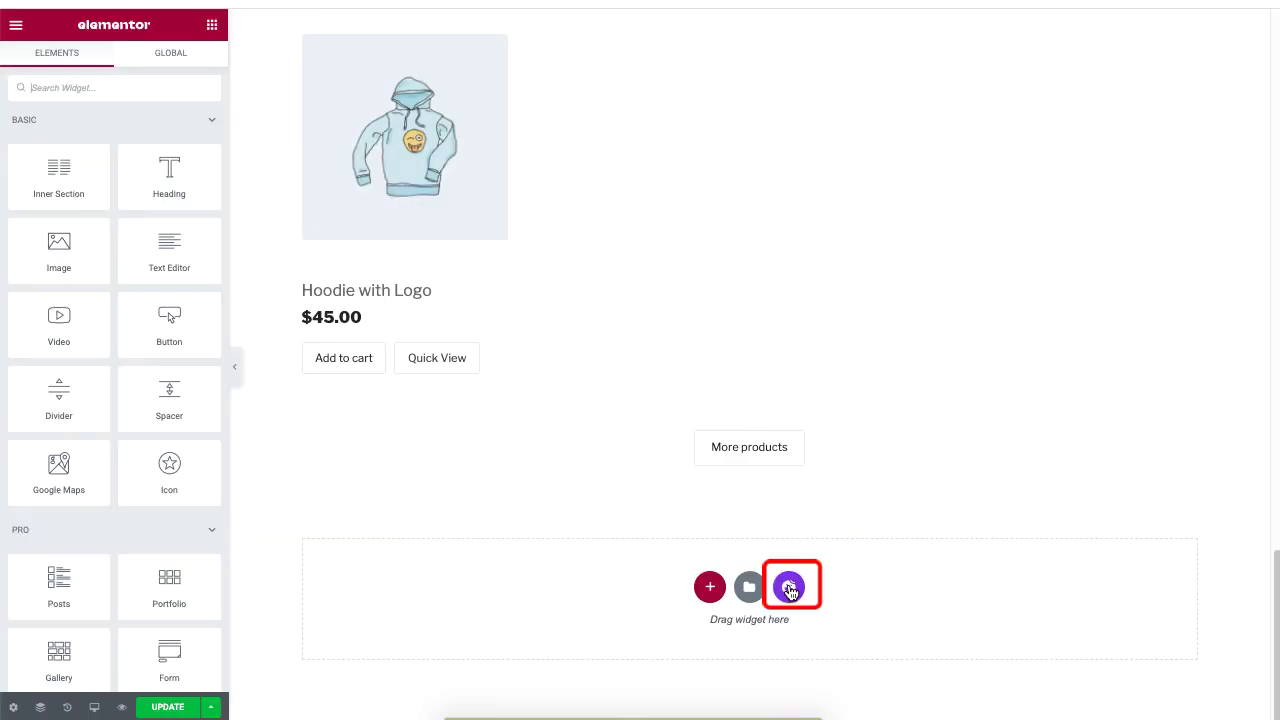
Step: Insert the dark footer block from the HappyAddons template library filtered to Footer
click(788, 589)
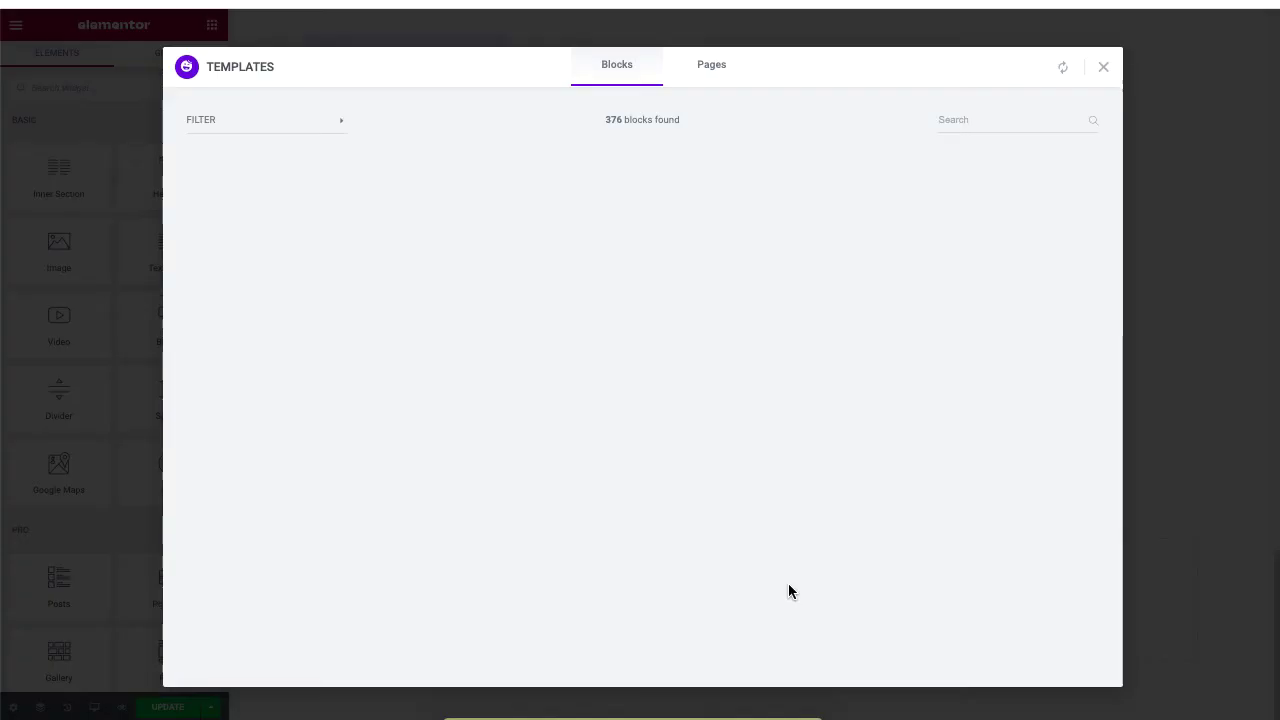
click(340, 125)
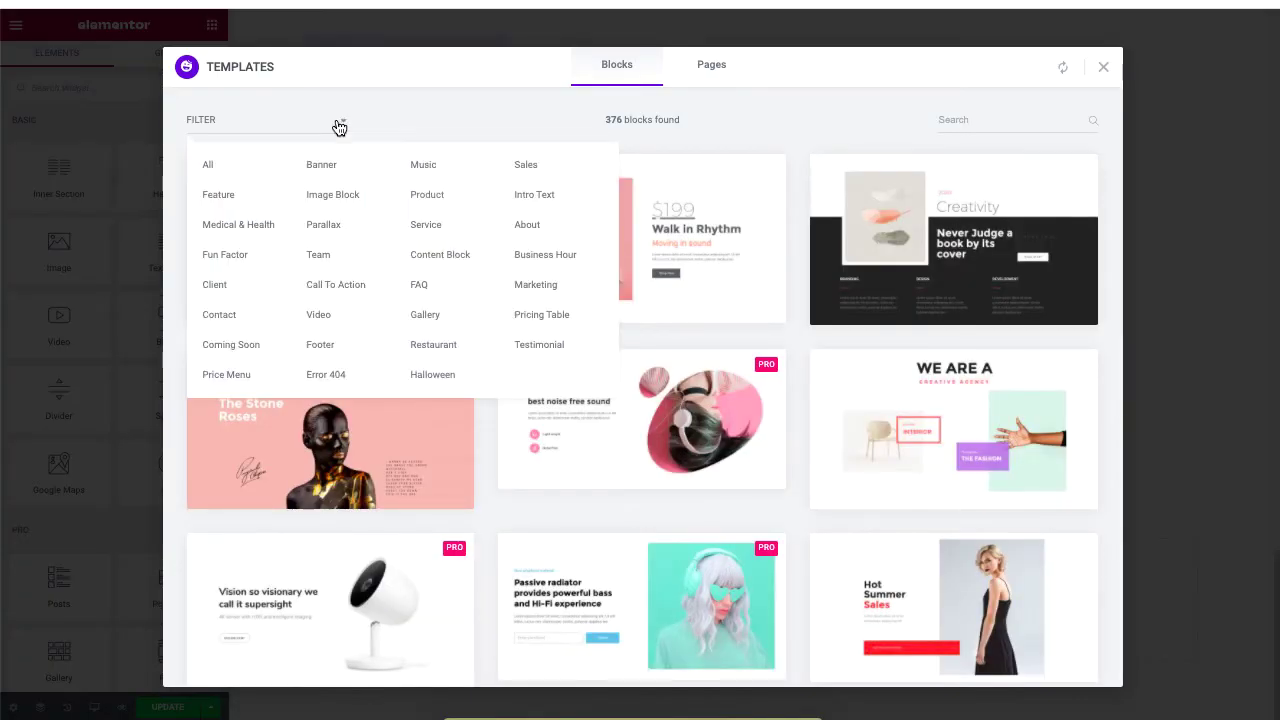
click(316, 352)
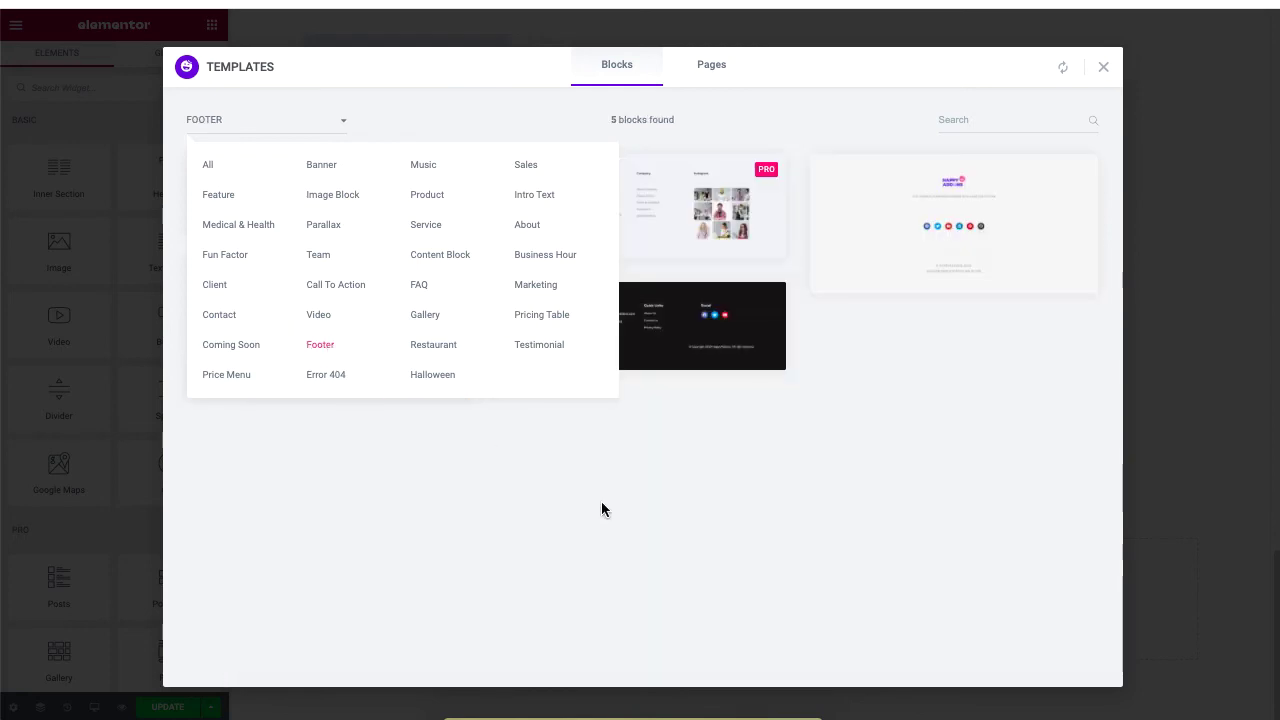
click(601, 509)
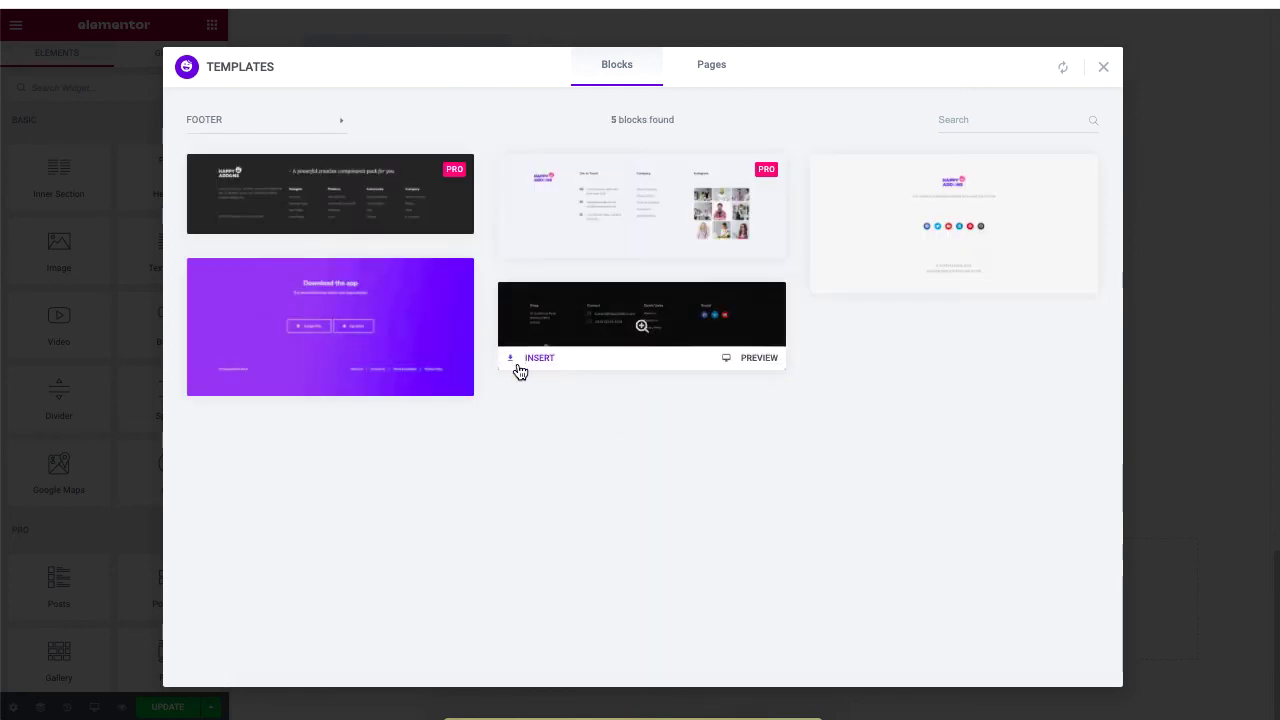
click(527, 364)
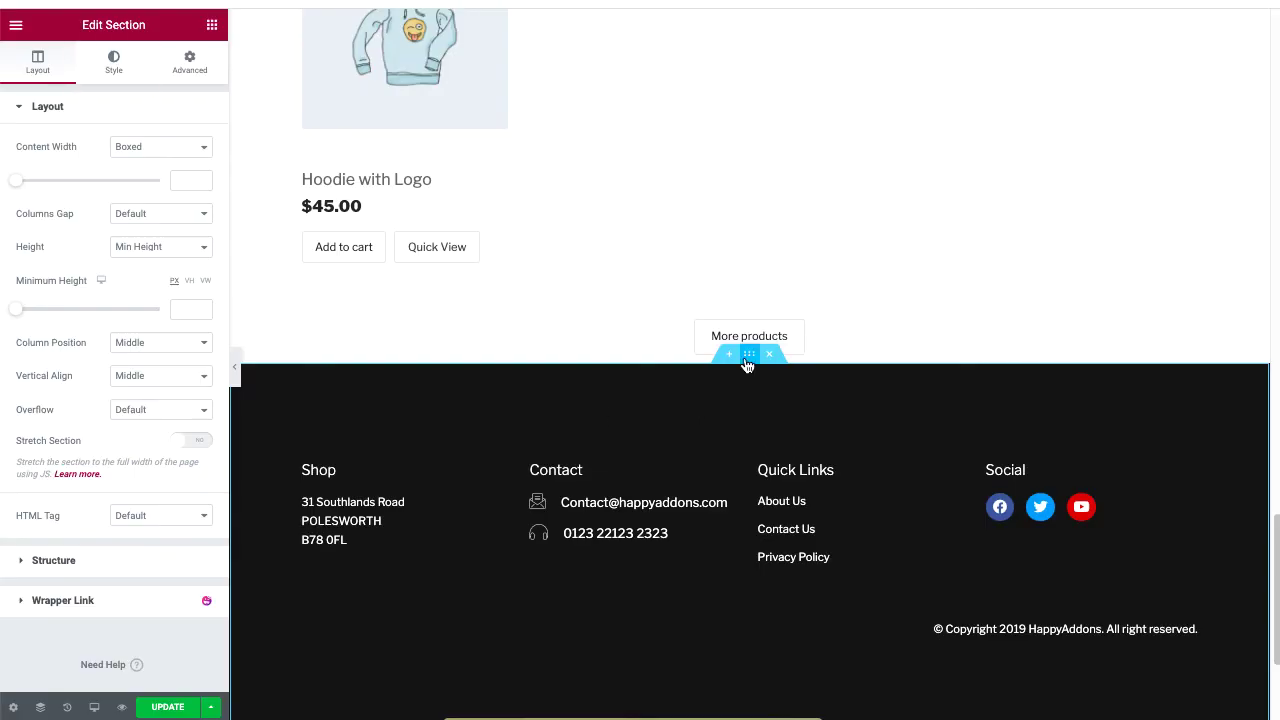
Step: Set the footer section's background colour to pink
click(114, 62)
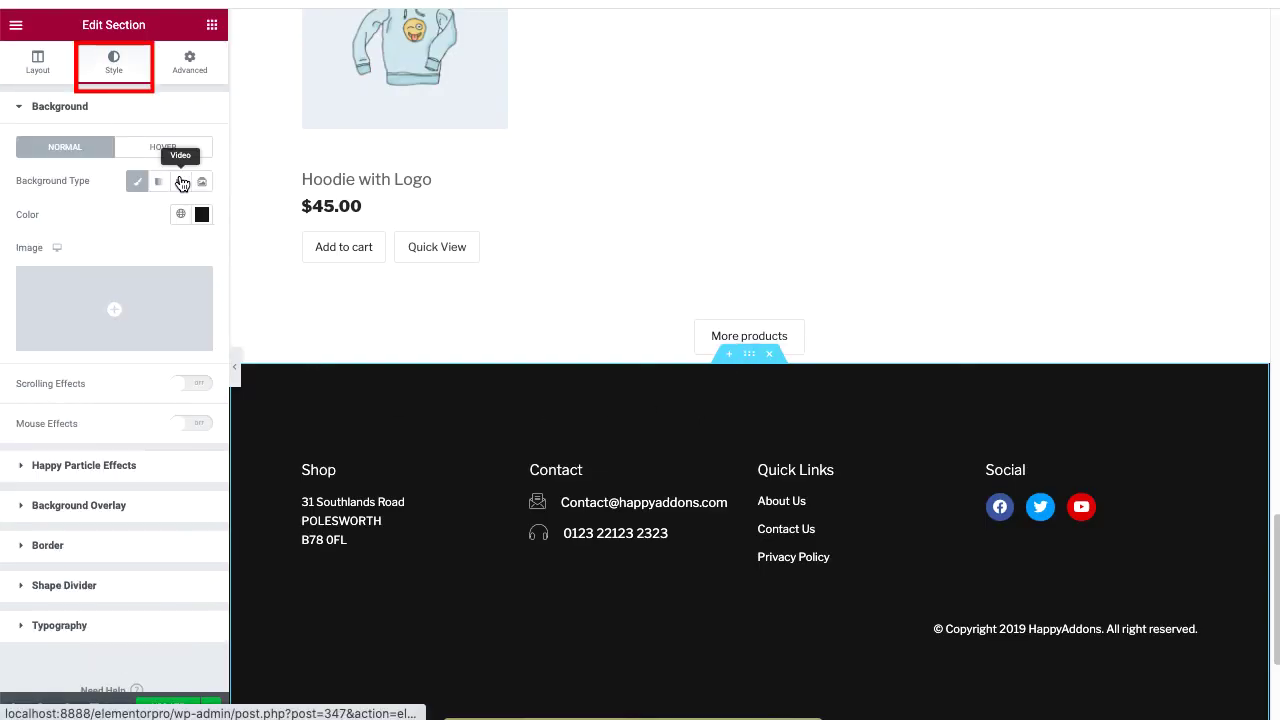
click(202, 216)
click(209, 314)
click(290, 400)
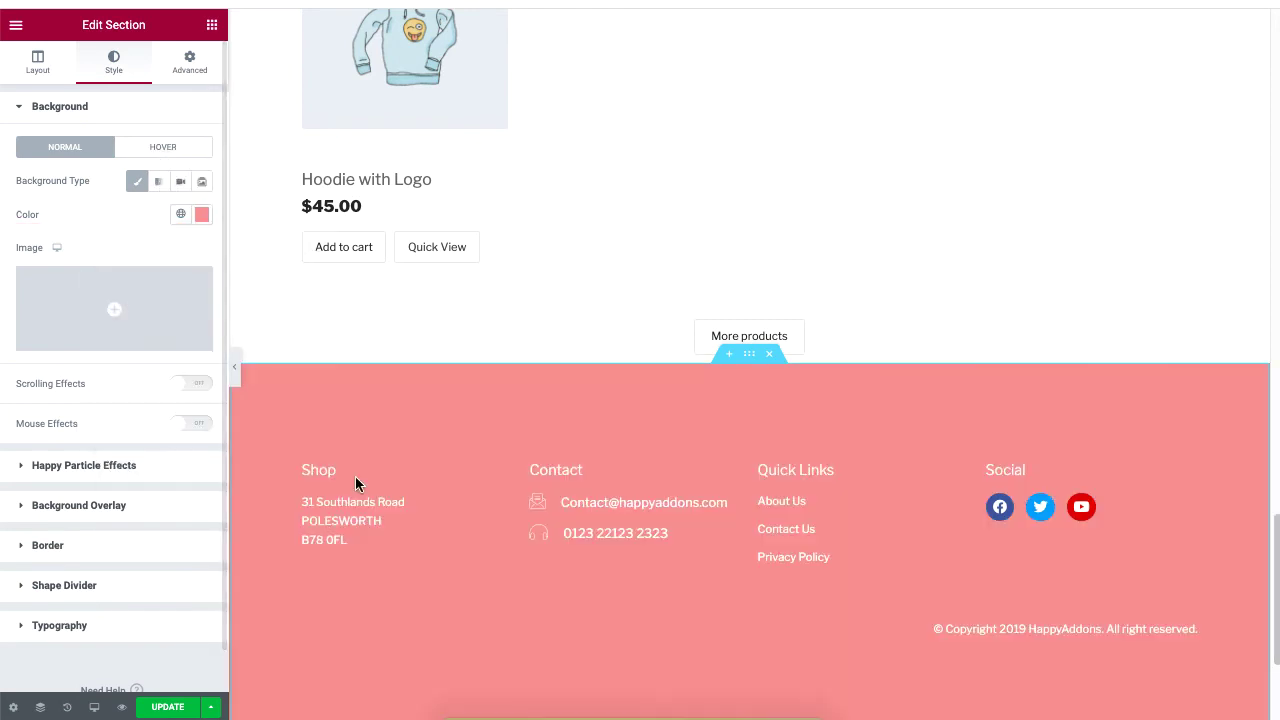
Step: Style the Shop heading with Tahoma font, weight 600 and size 28
click(502, 472)
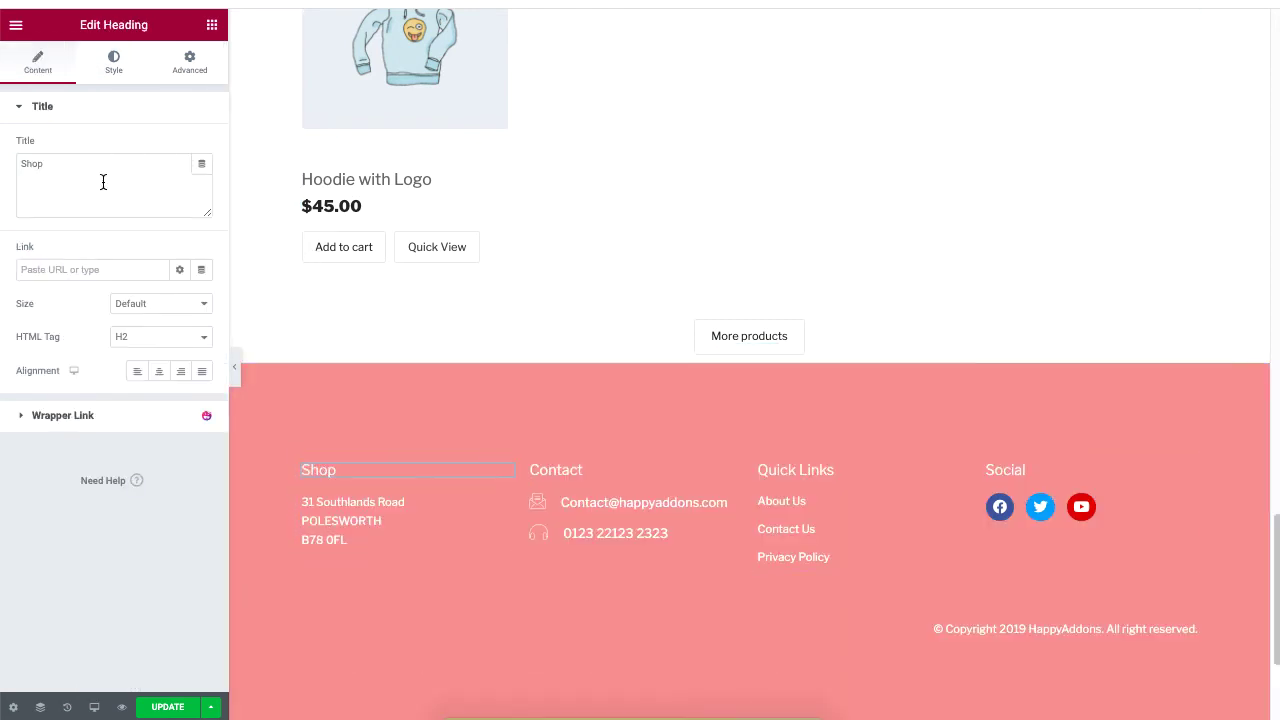
click(113, 63)
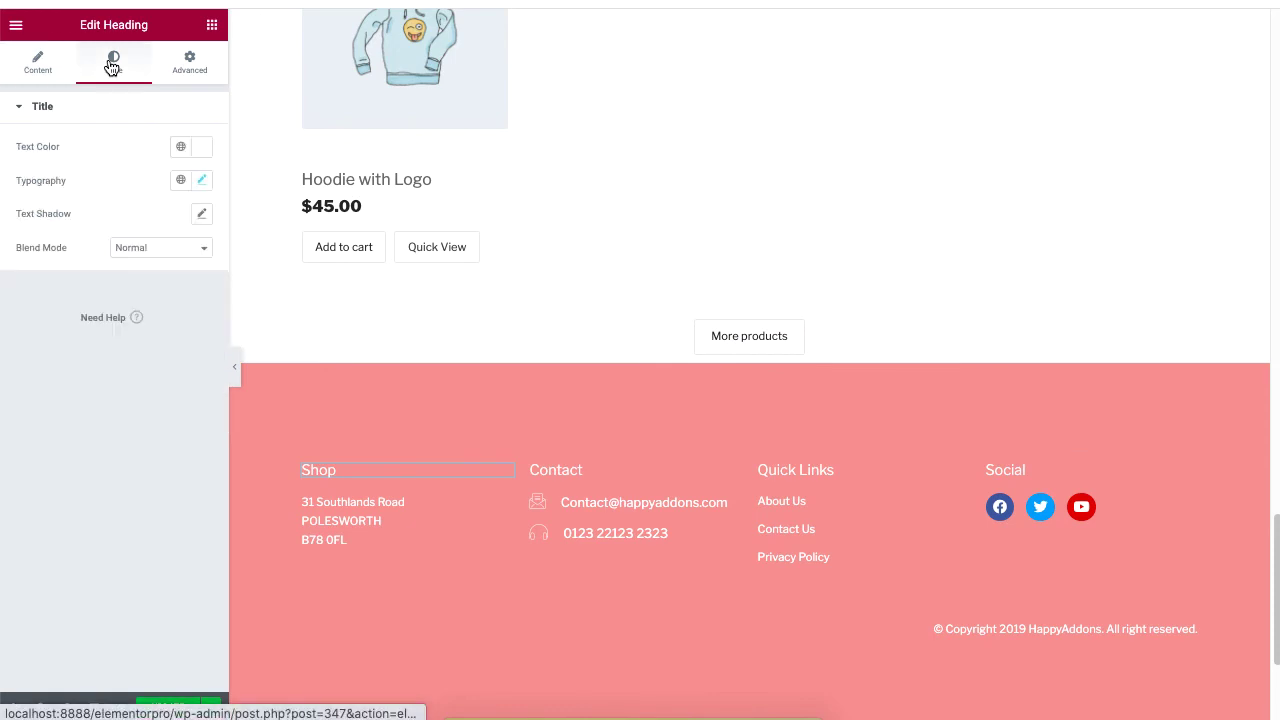
click(202, 182)
click(155, 254)
scroll(191, 314, down, 3)
click(160, 351)
click(165, 296)
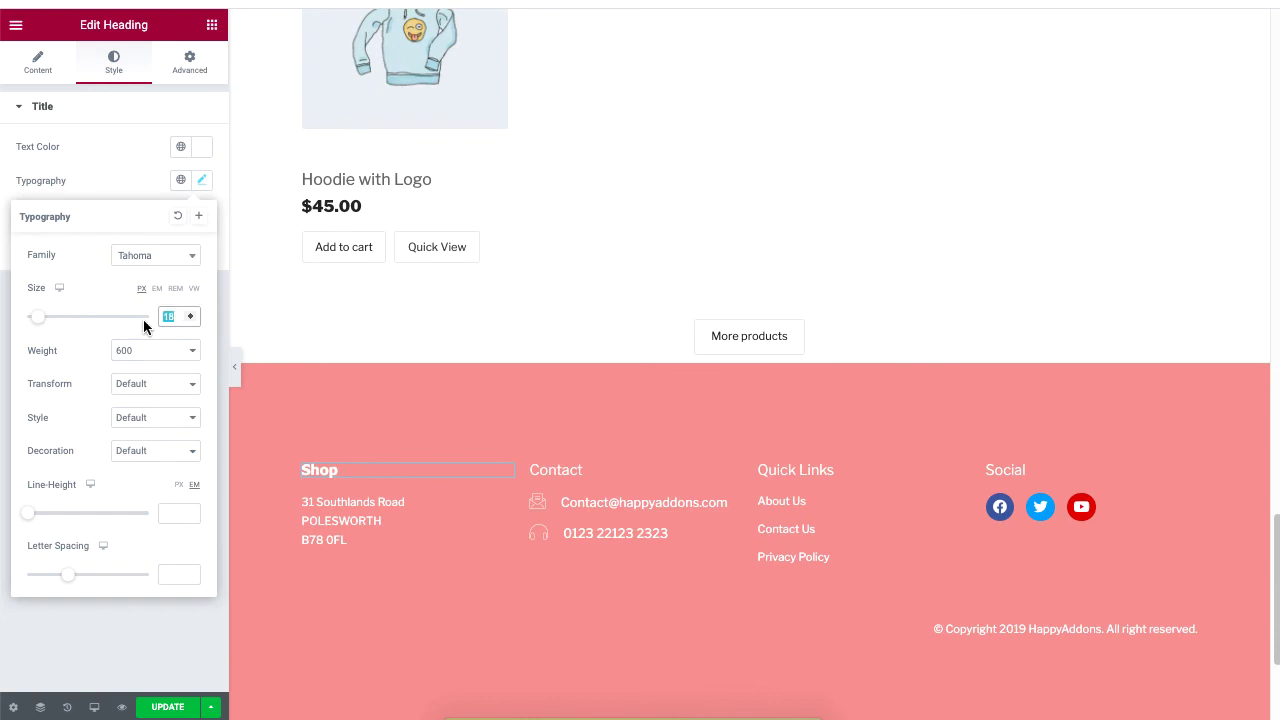
text(28)
Step: Change the Contact heading's font size from 17 to 28 and weight to 600
click(576, 477)
click(114, 62)
click(201, 146)
click(201, 180)
double_click(162, 317)
text(28)
click(155, 350)
click(143, 300)
click(155, 255)
Step: Set the Quick Links heading to Verdana font with weight 600
click(820, 467)
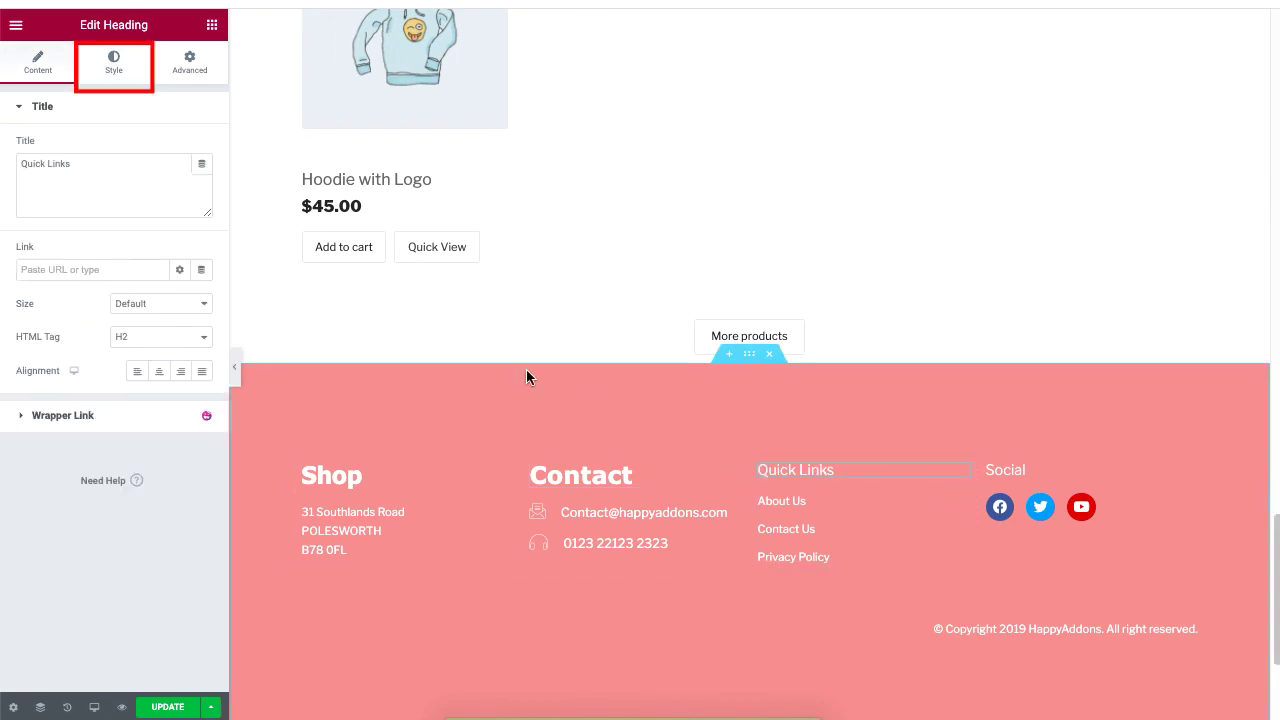
click(114, 62)
click(201, 180)
click(145, 262)
click(143, 383)
click(155, 350)
click(143, 294)
Step: Give the Social heading size 30, Verdana font and weight 600
click(1050, 470)
click(114, 62)
click(201, 180)
click(162, 316)
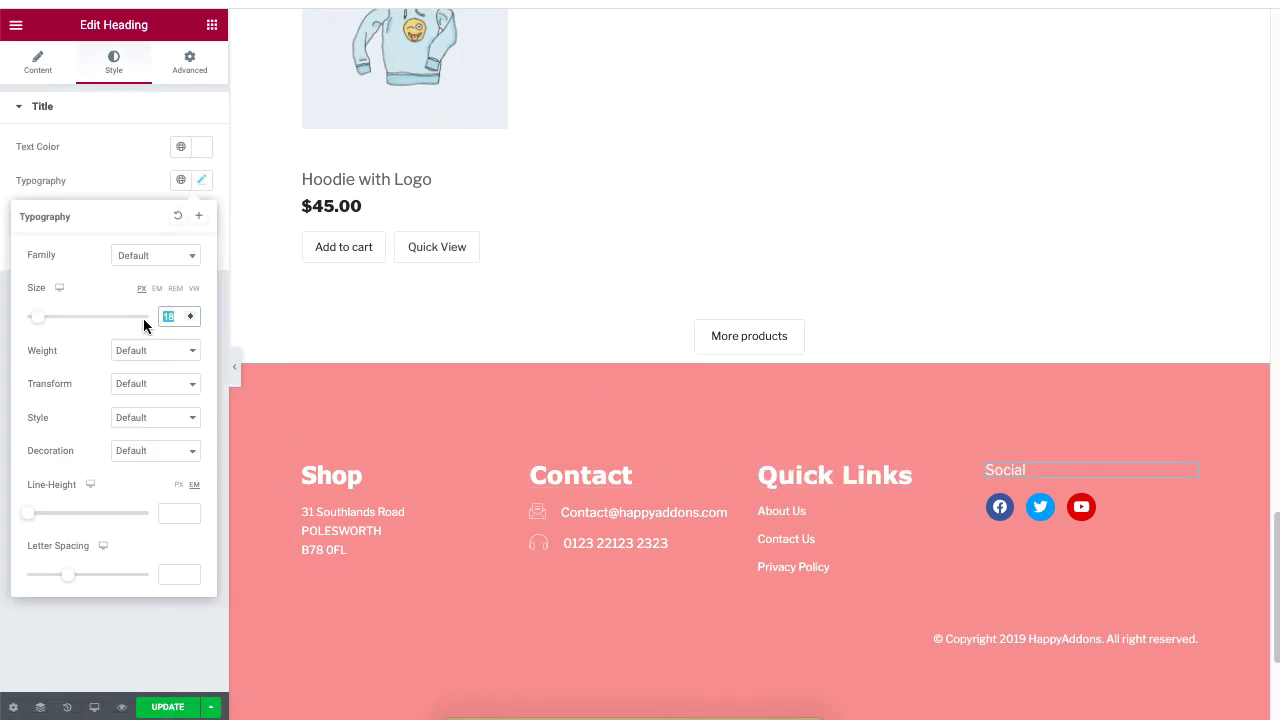
text(30)
click(155, 257)
click(145, 374)
click(162, 352)
click(143, 294)
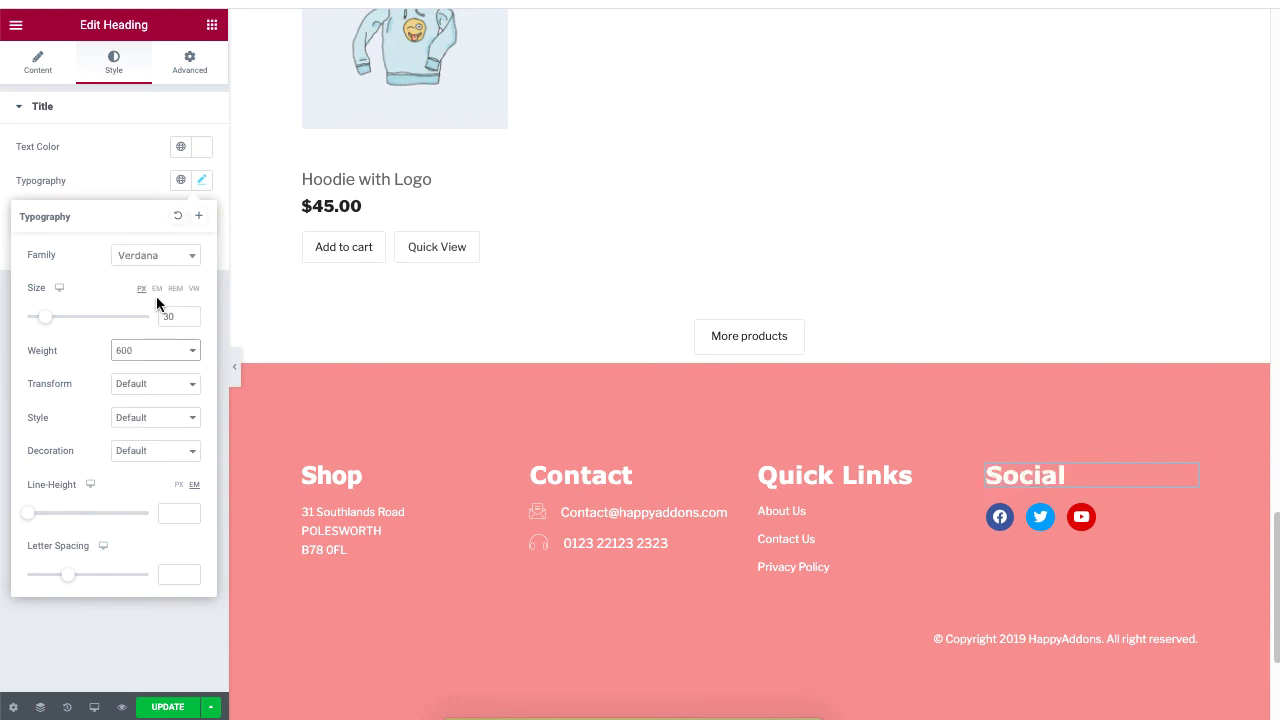
scroll(943, 603, down, 1)
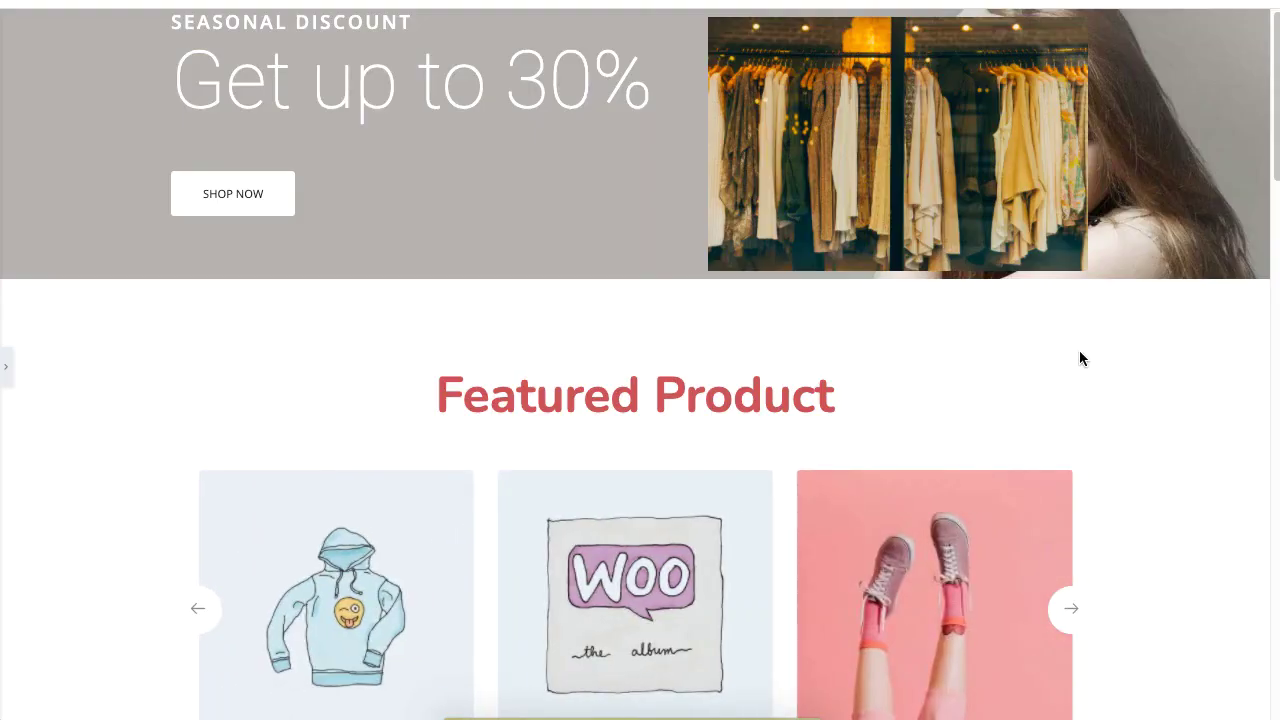
Step: Scroll through the finished page, advancing the featured product carousel once
scroll(1079, 350, down, 3)
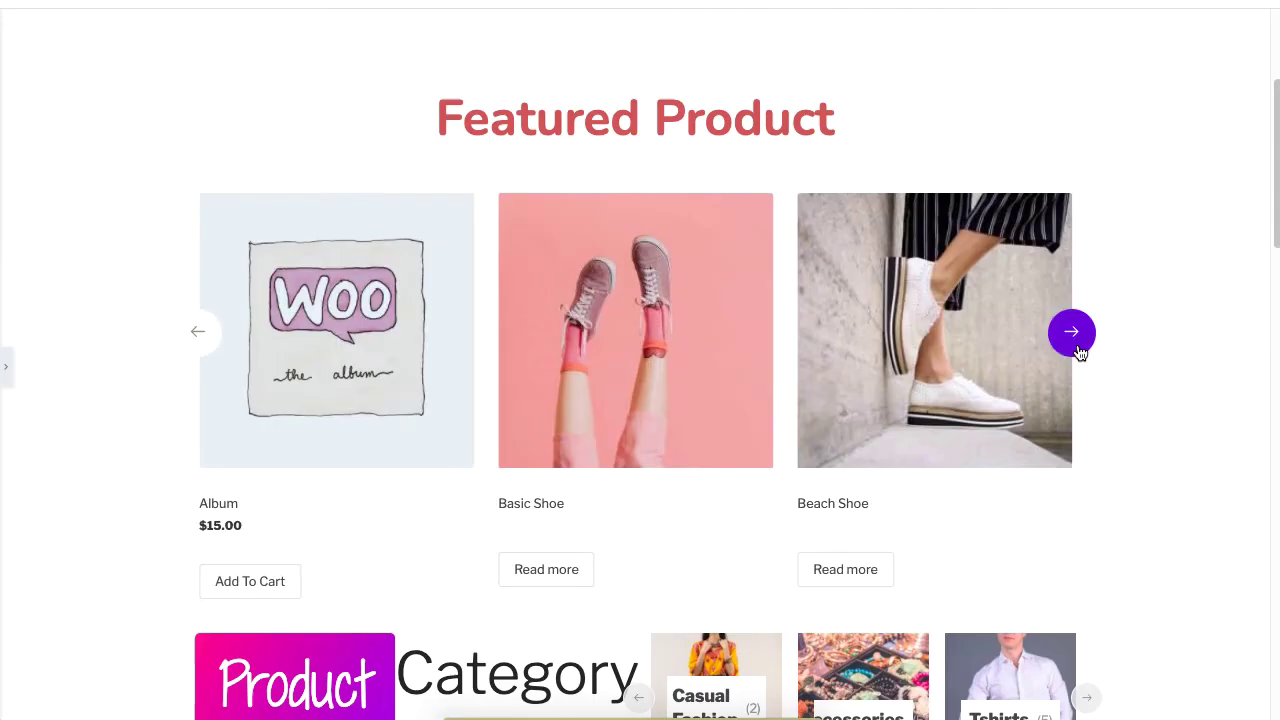
click(1075, 343)
scroll(1075, 345, down, 3)
scroll(1086, 374, down, 5)
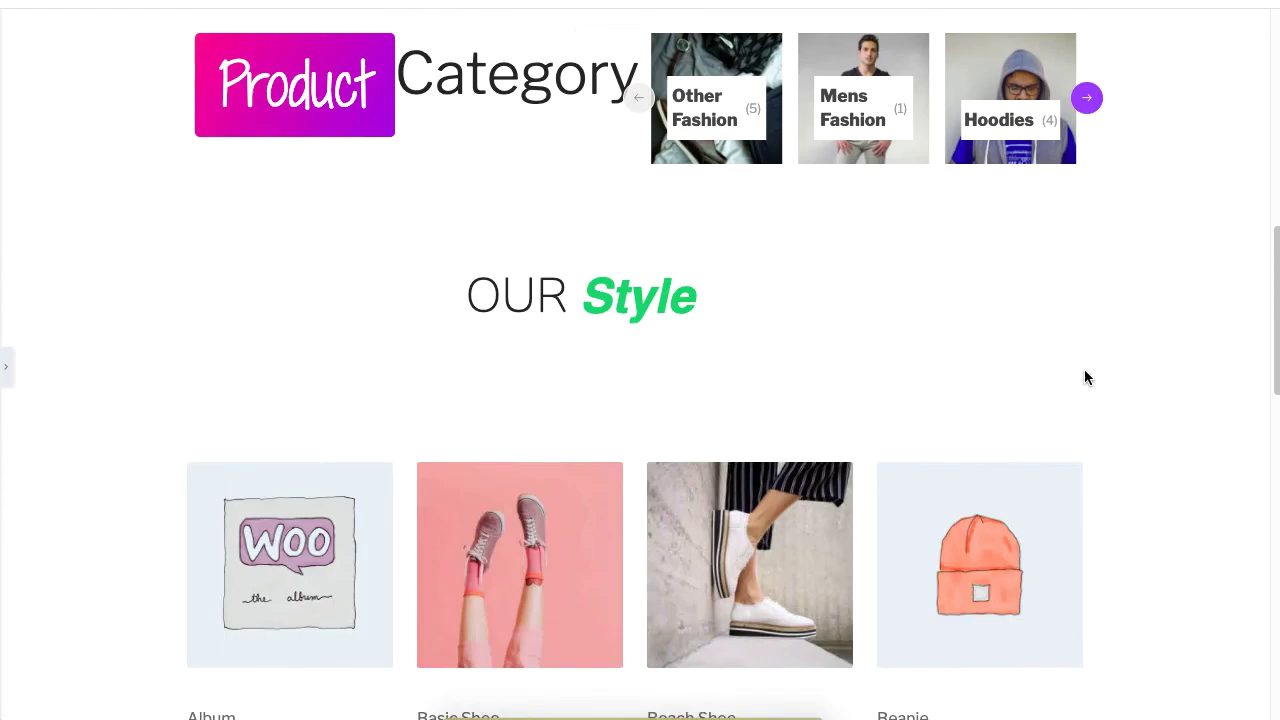
Step: Select the 'Subscribe to our newsletter' line in the YouTube video description
scroll(1086, 377, down, 10)
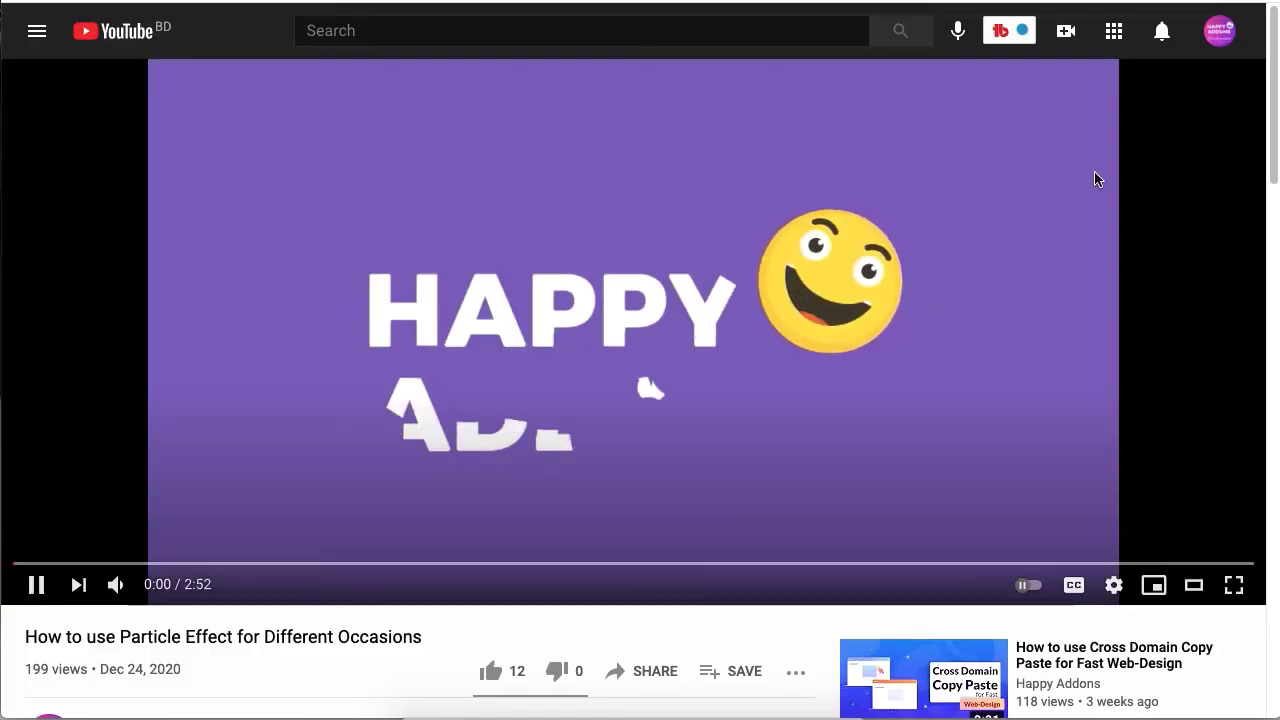
scroll(1267, 345, down, 8)
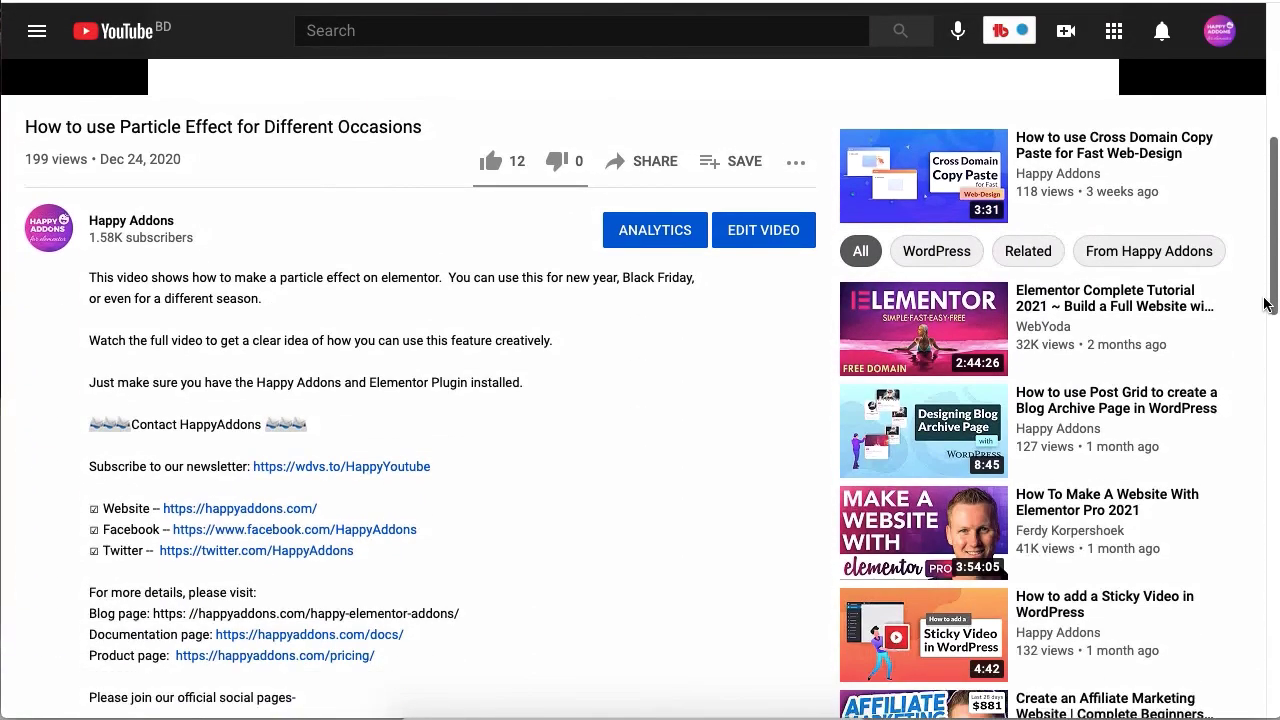
drag(461, 311, 88, 313)
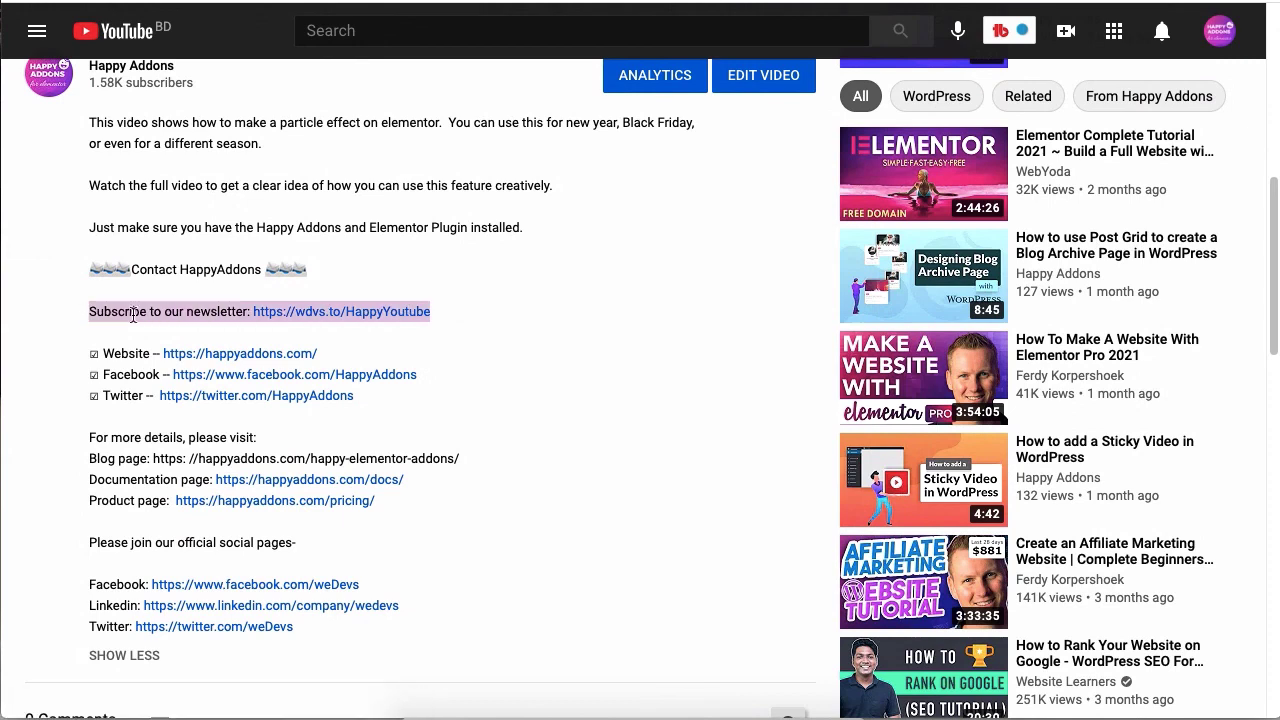
triple_click(215, 312)
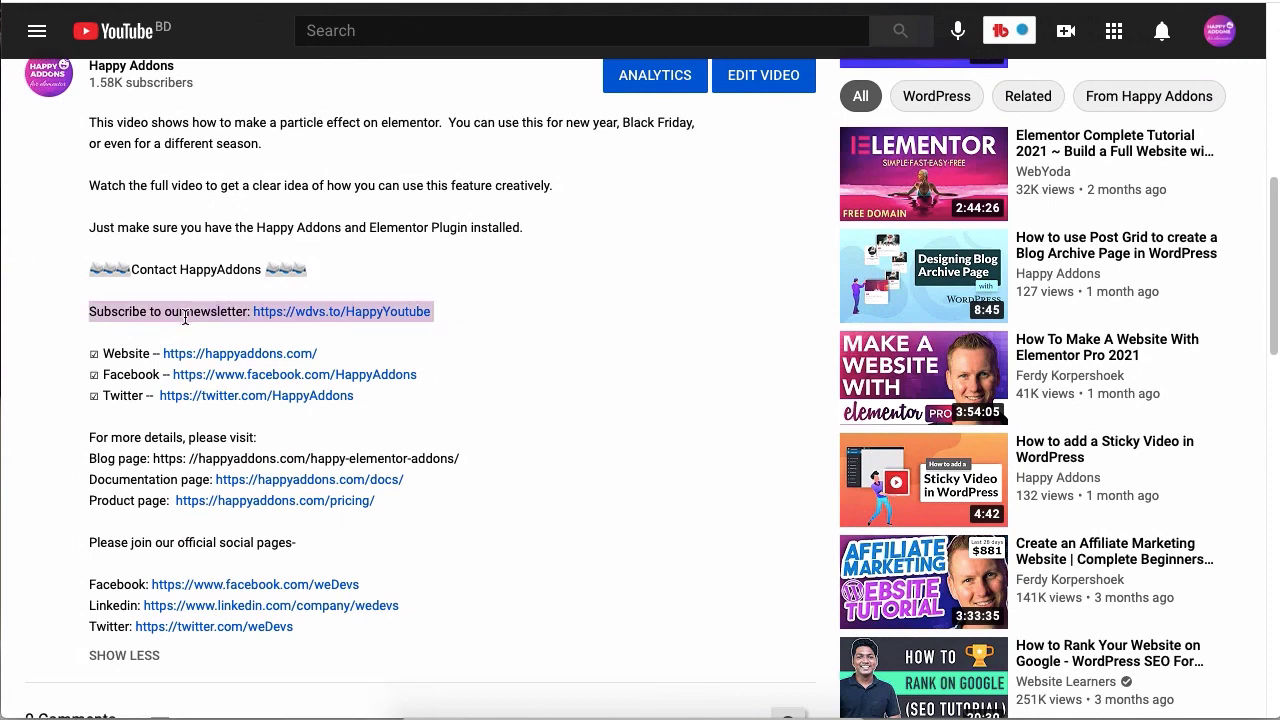